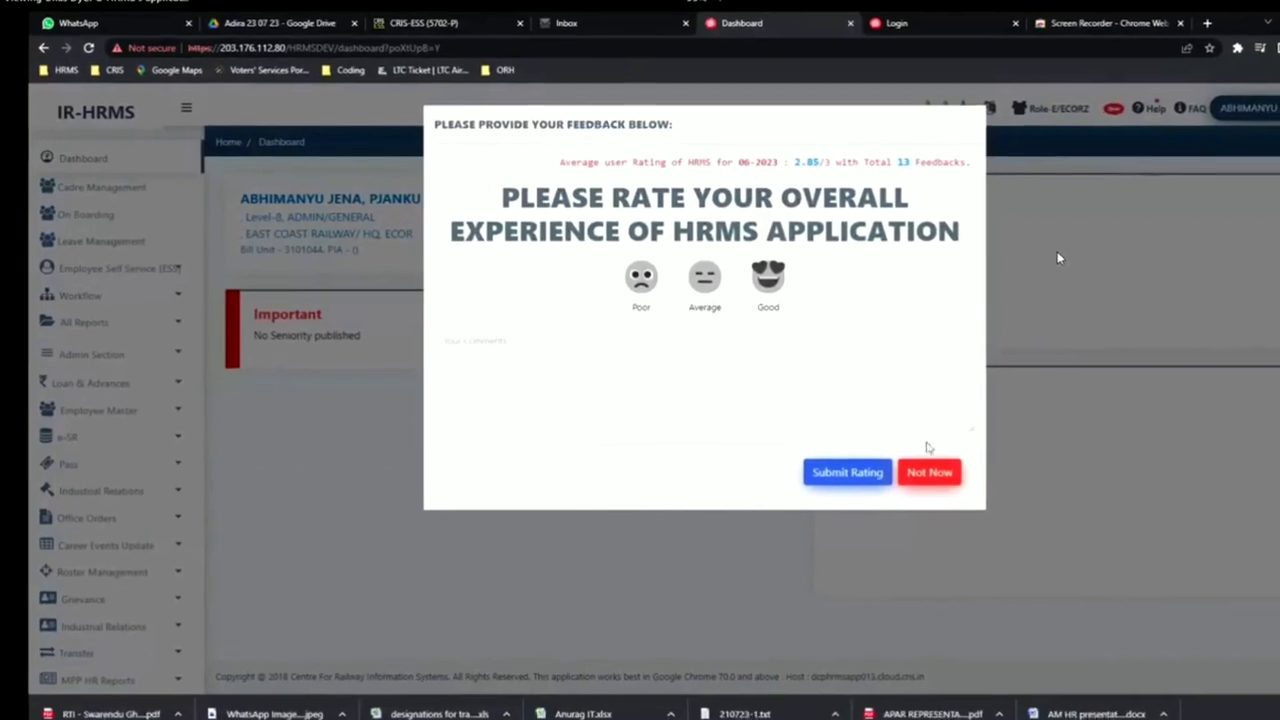
Step: Dismiss the feedback request and open the Leave Management page
click(1084, 254)
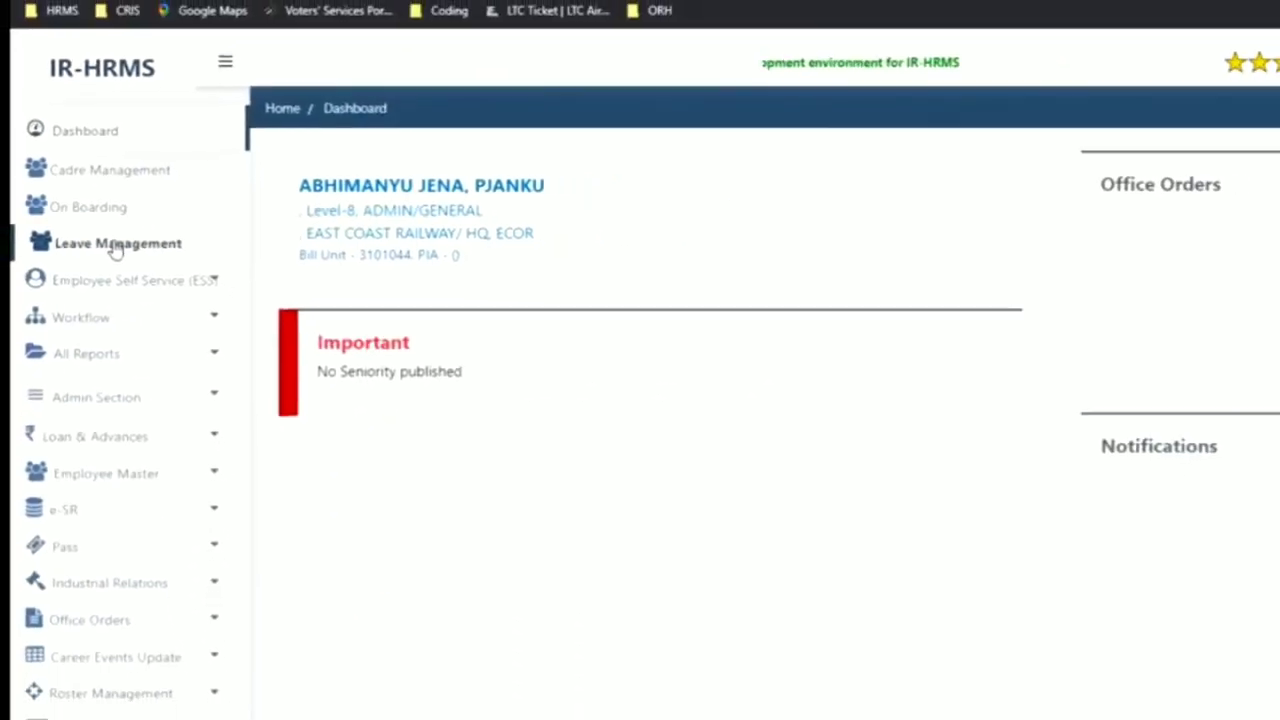
click(117, 250)
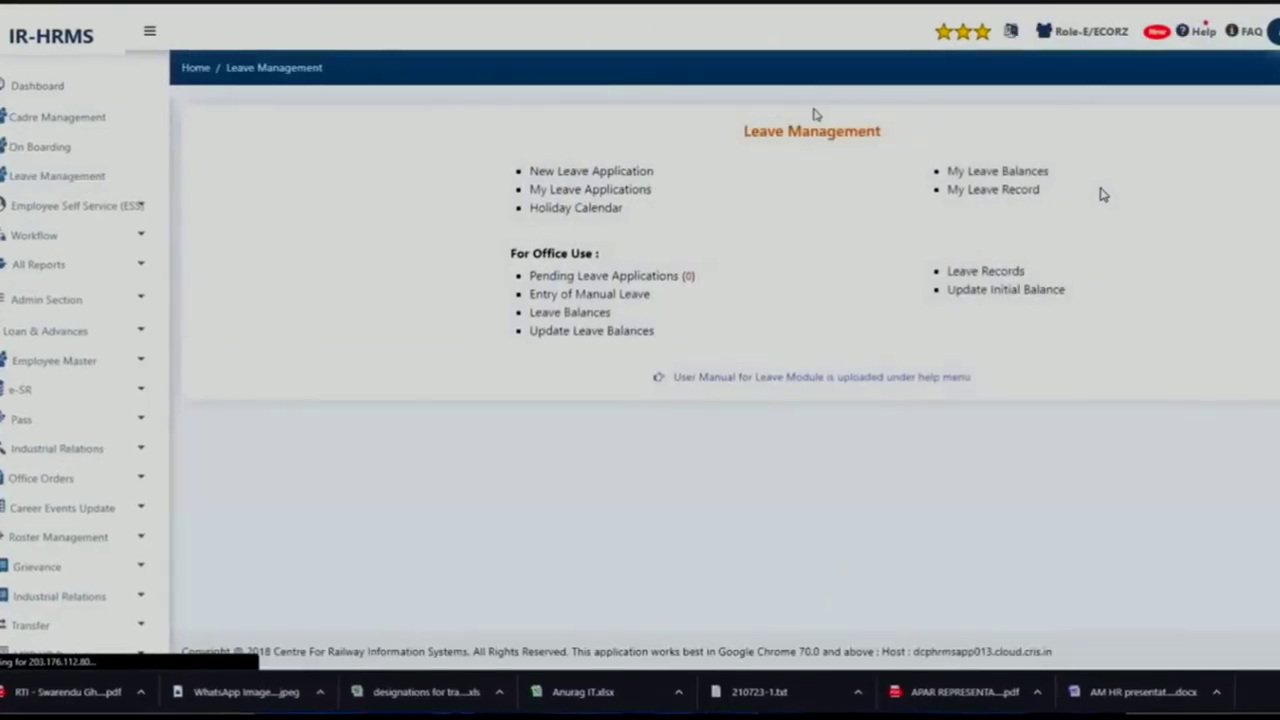
drag(534, 157, 1051, 374)
click(1124, 410)
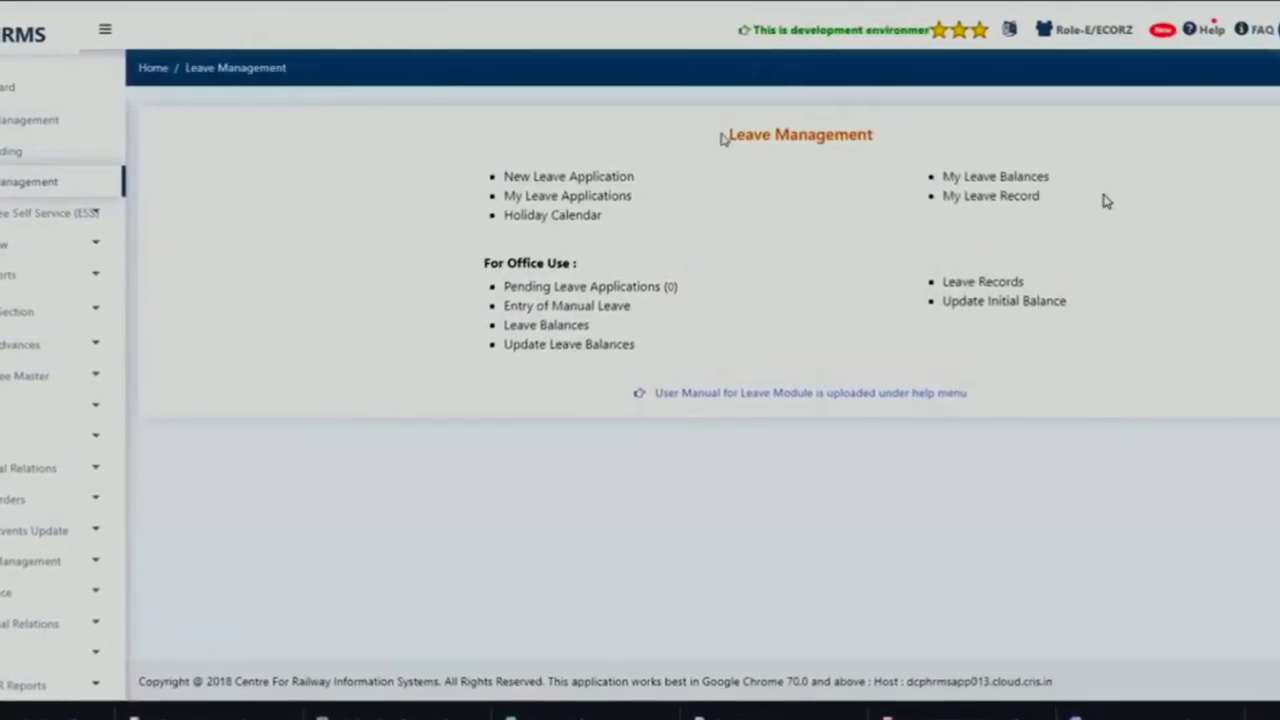
drag(722, 141, 1057, 220)
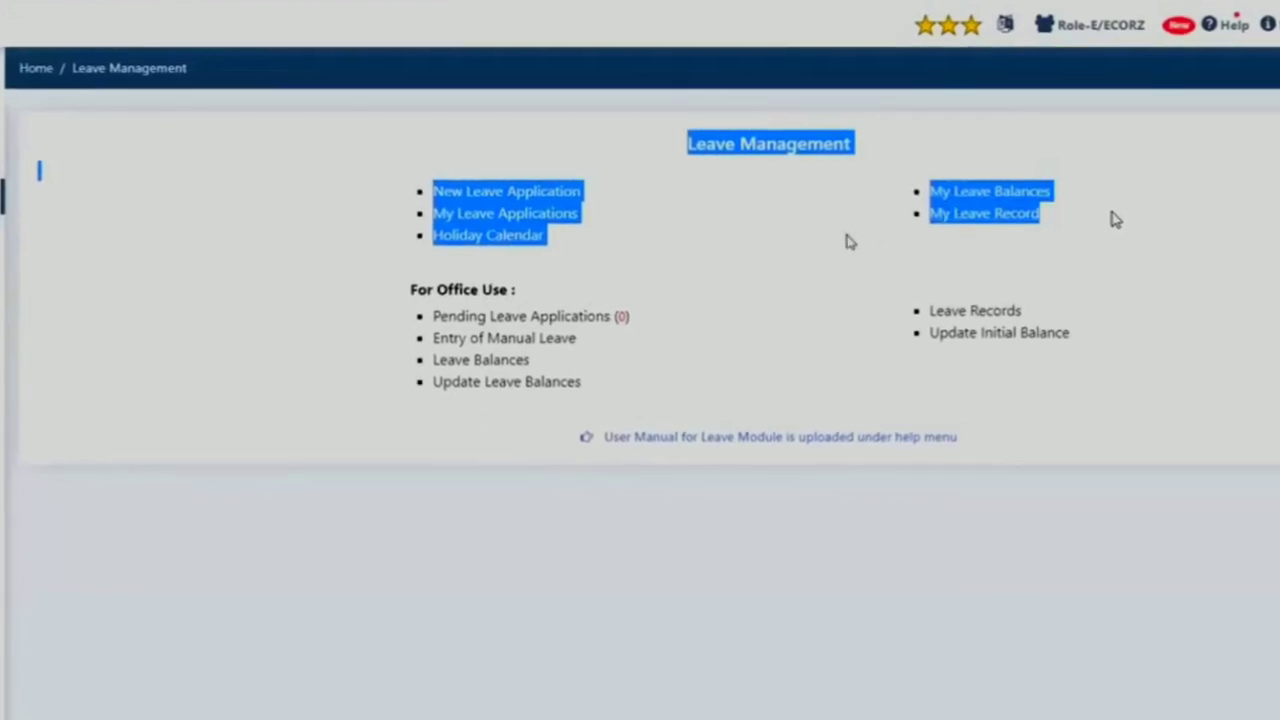
click(815, 222)
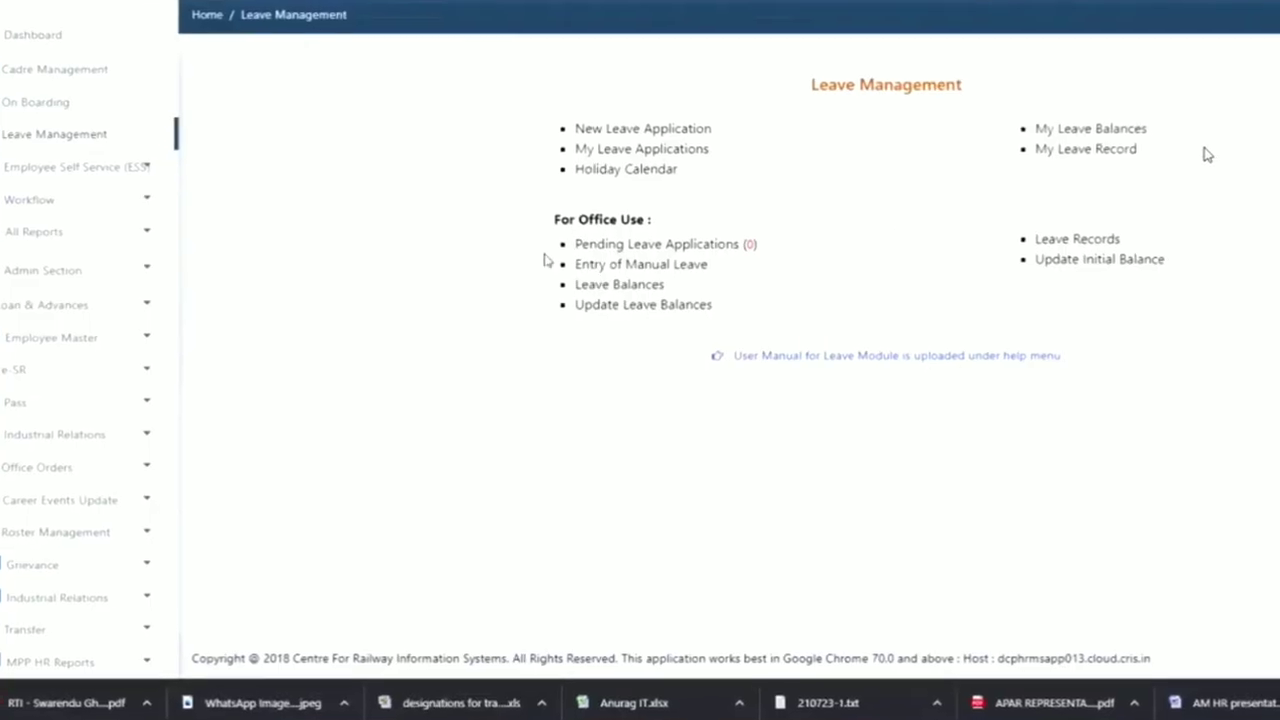
drag(397, 325, 976, 402)
drag(1064, 320, 1198, 319)
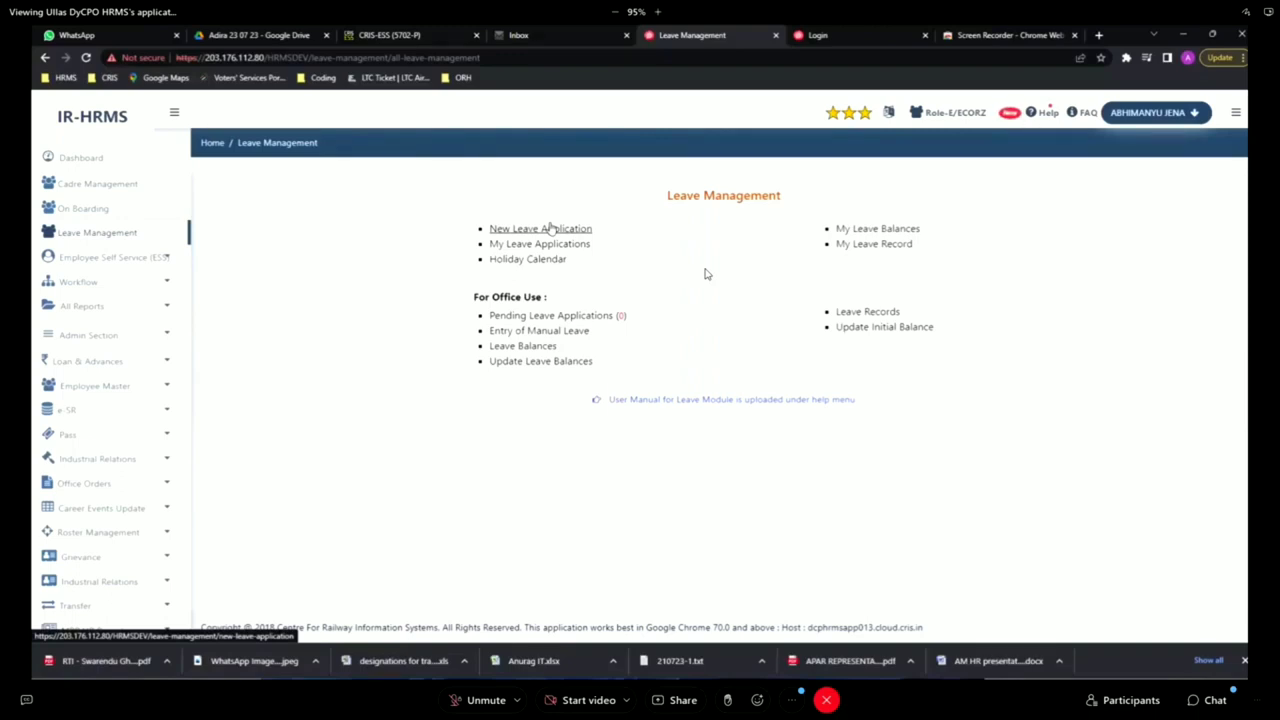
Step: Start a new leave application and view the past sanctioned leave details, closing the leave history when done
click(550, 229)
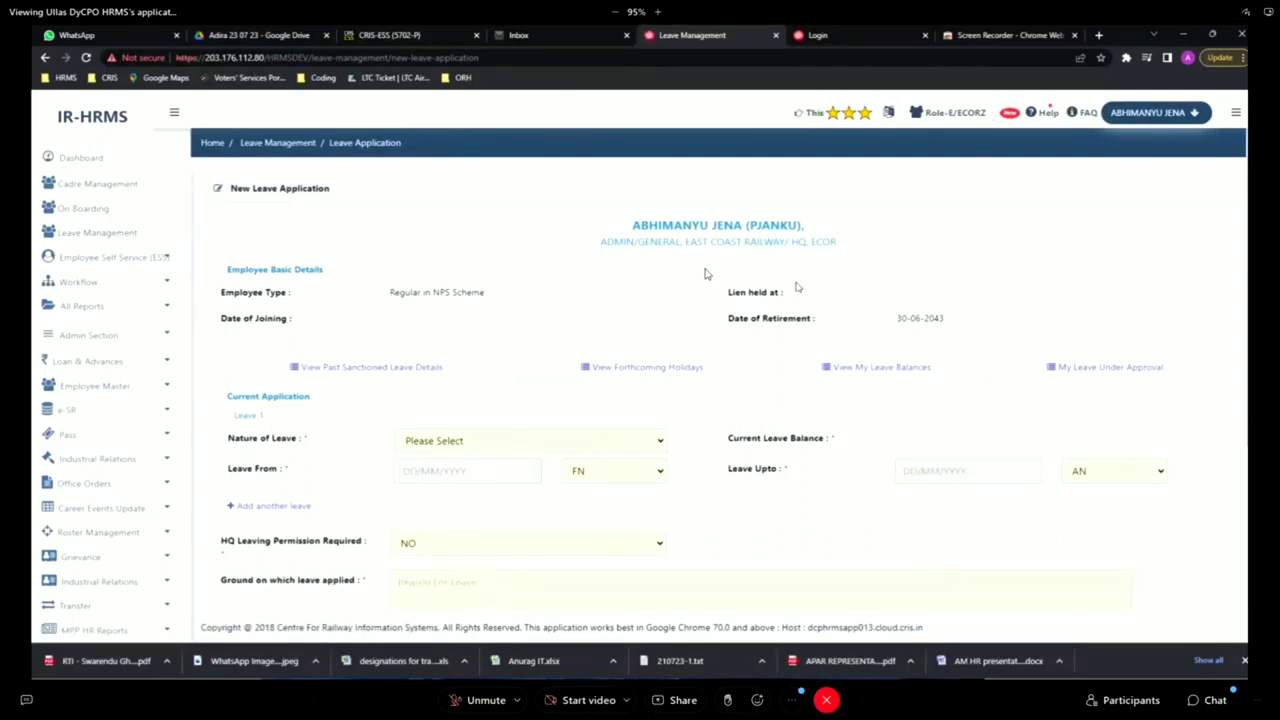
scroll(704, 274, down, 1)
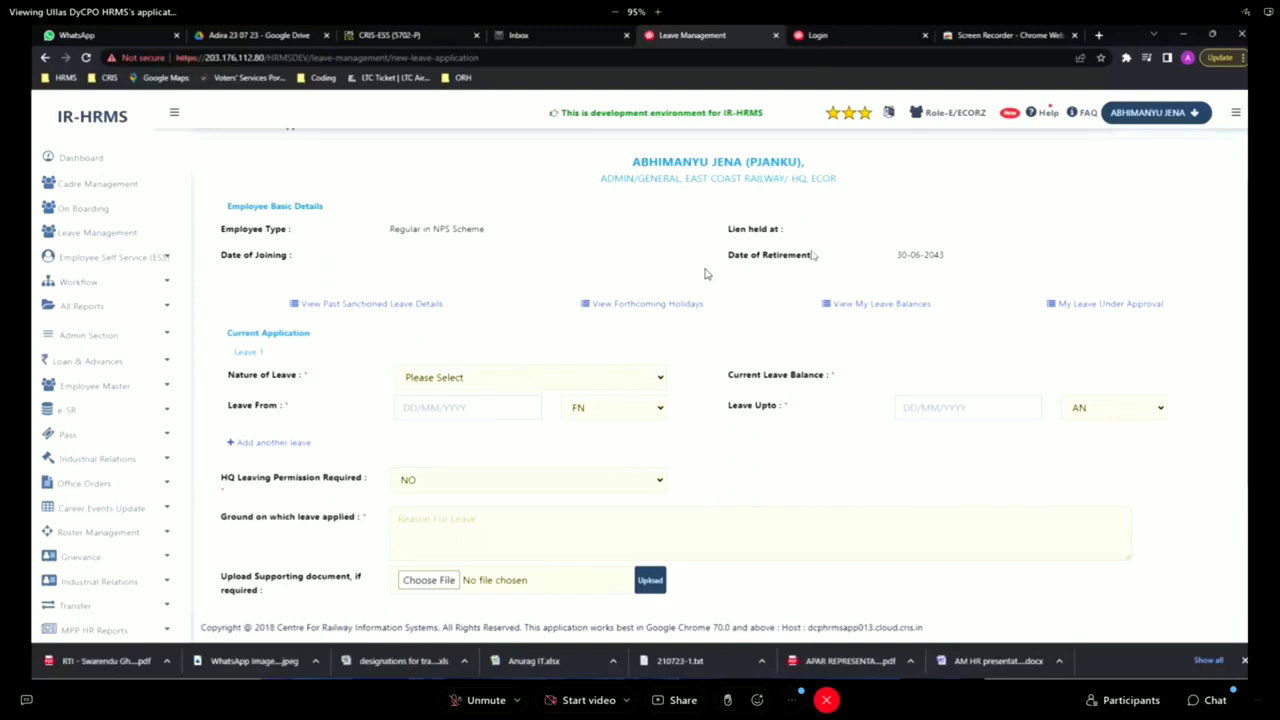
scroll(704, 274, down, 2)
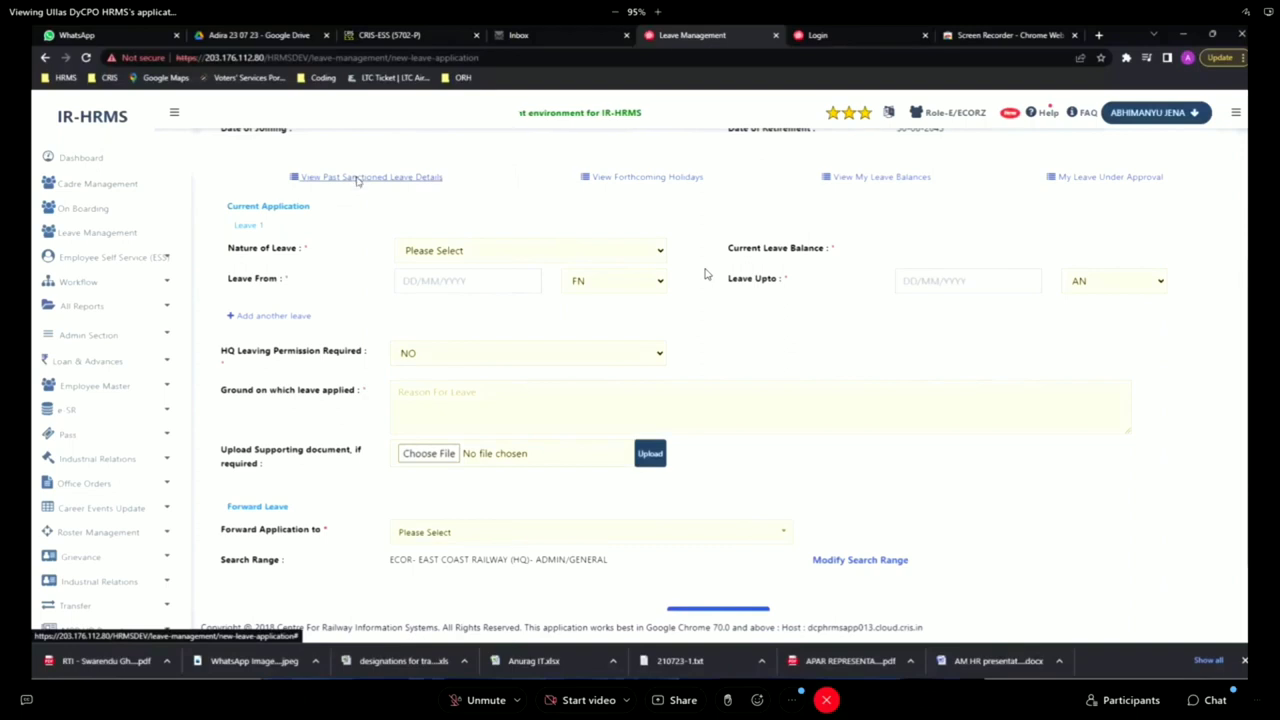
click(357, 181)
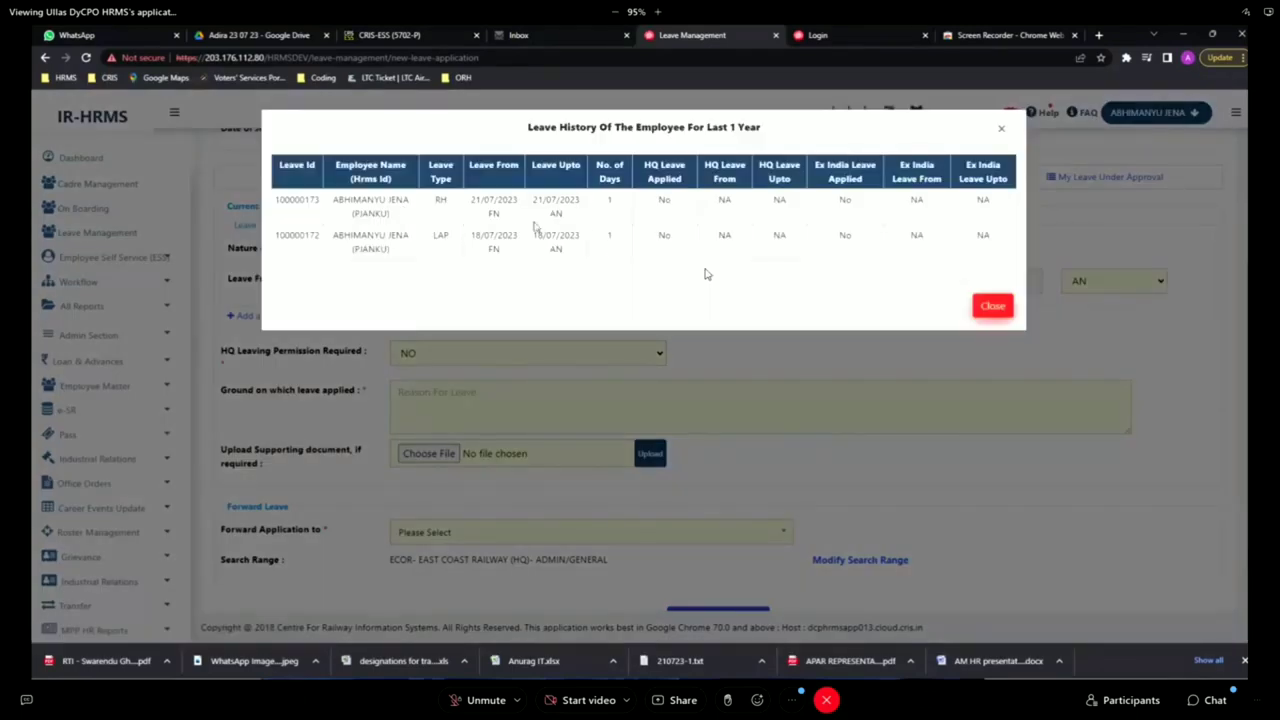
click(1003, 303)
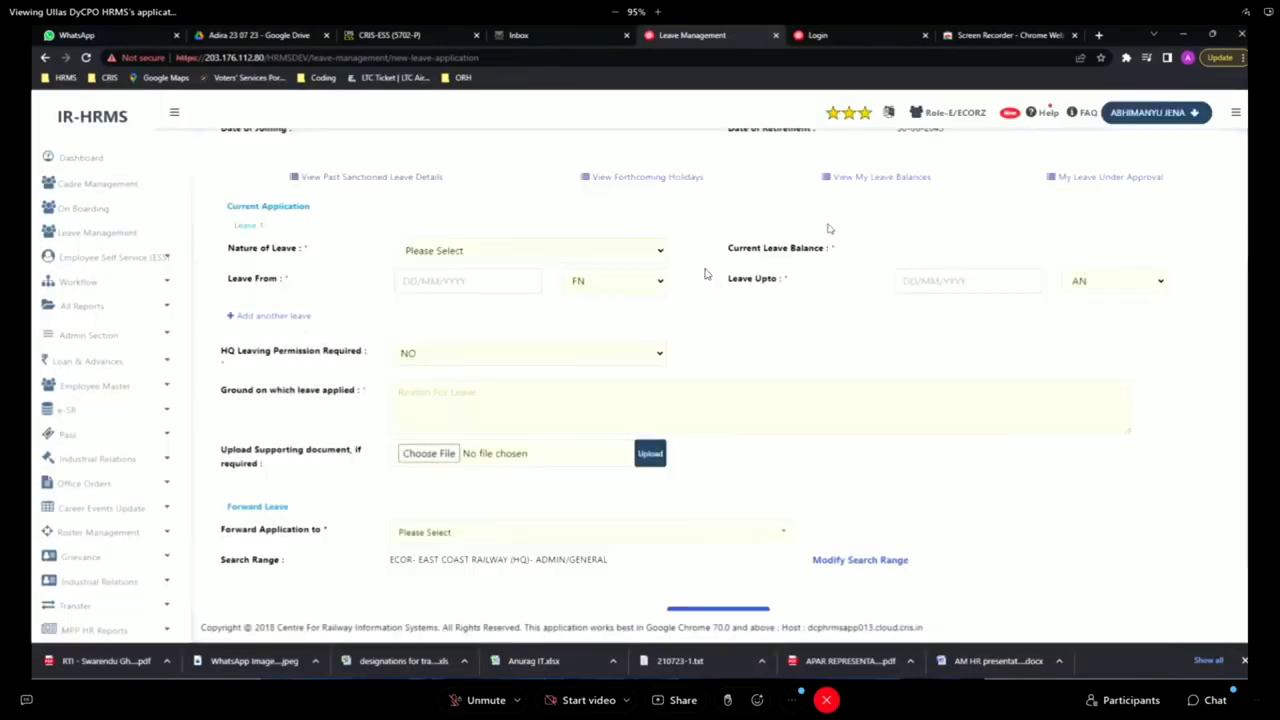
Step: View the employee's leave balances and the leave under approval, closing each list after reading it
click(889, 178)
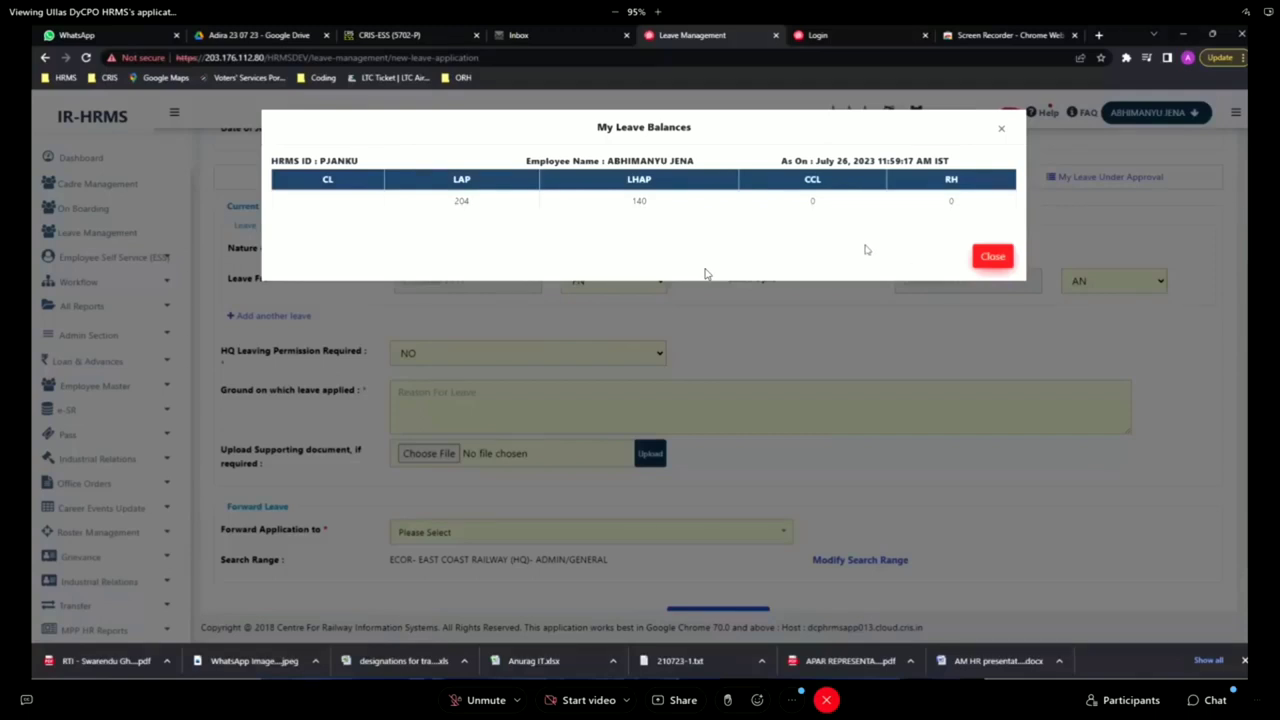
click(986, 258)
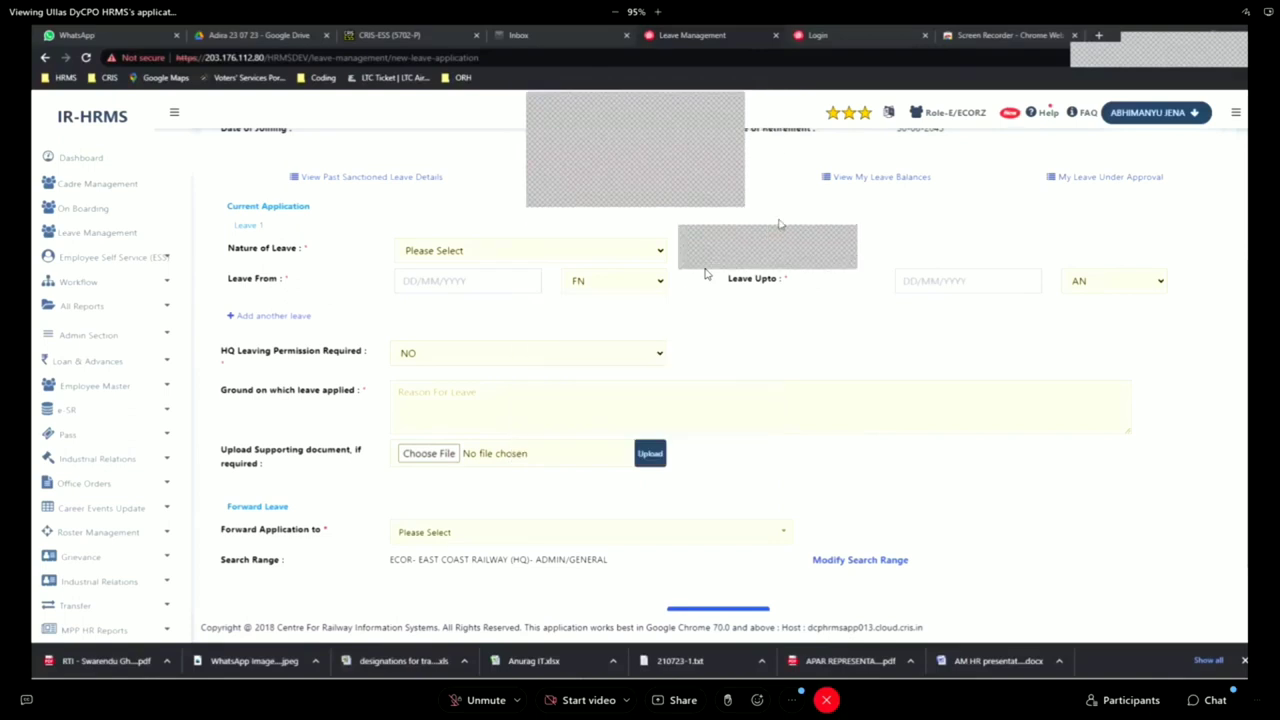
click(1062, 177)
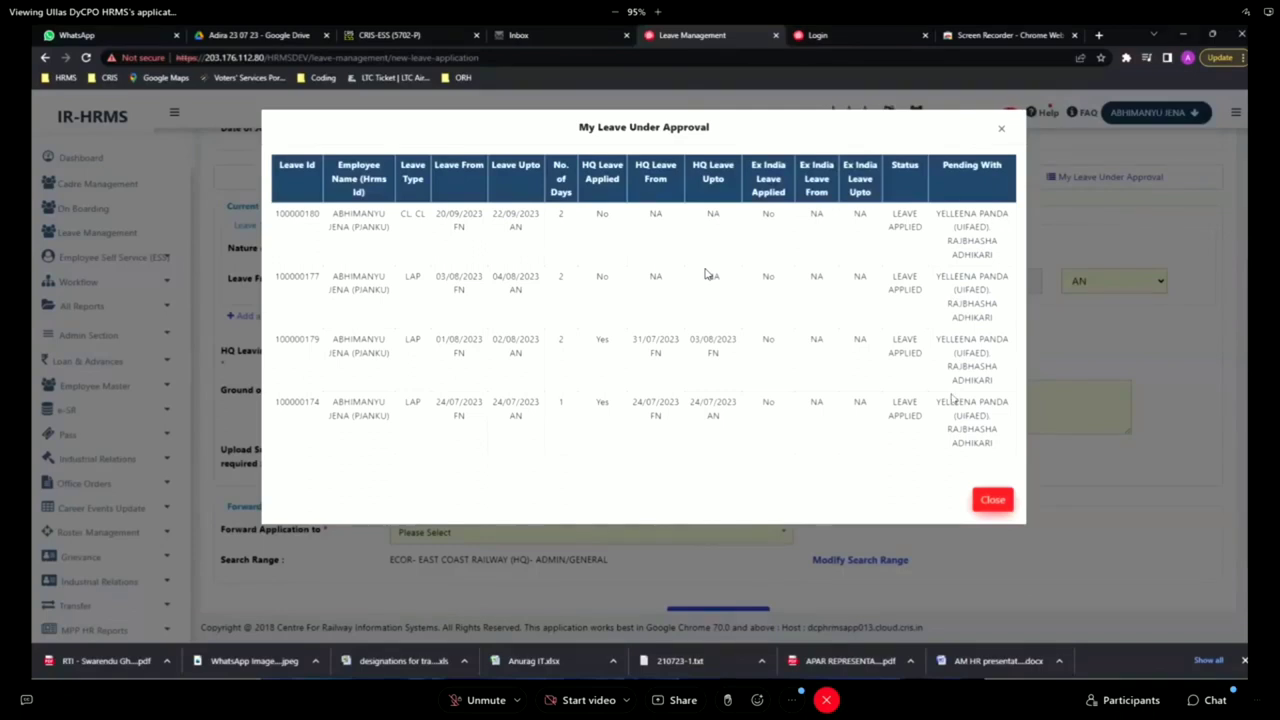
click(992, 500)
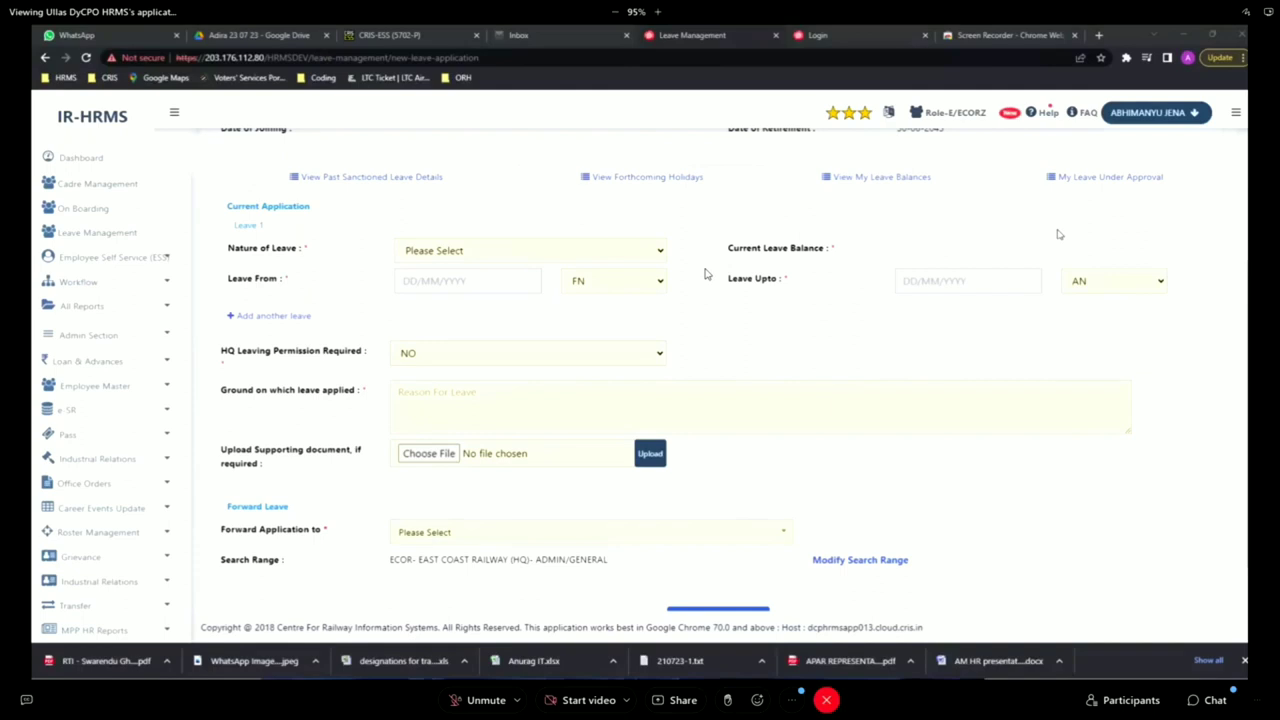
Step: Set the nature of leave to LEAVE ON AVERAGE PAY (LAP) for Leave 1
click(564, 250)
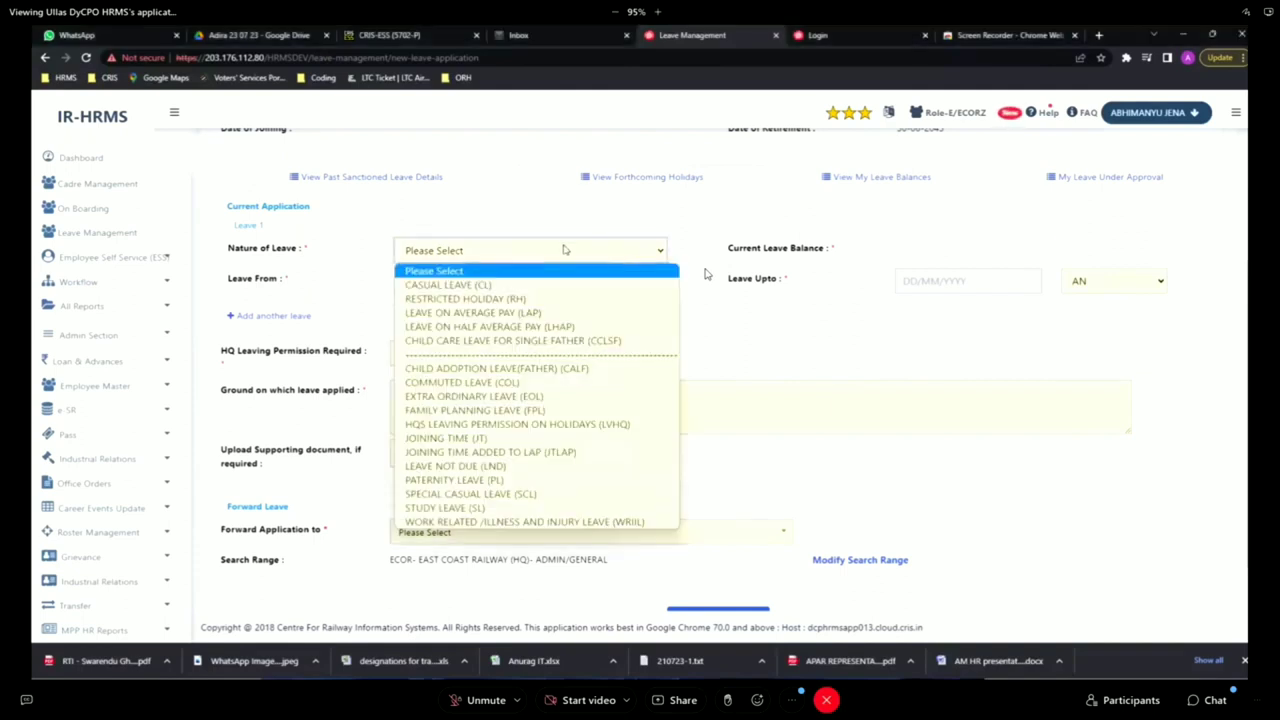
click(473, 312)
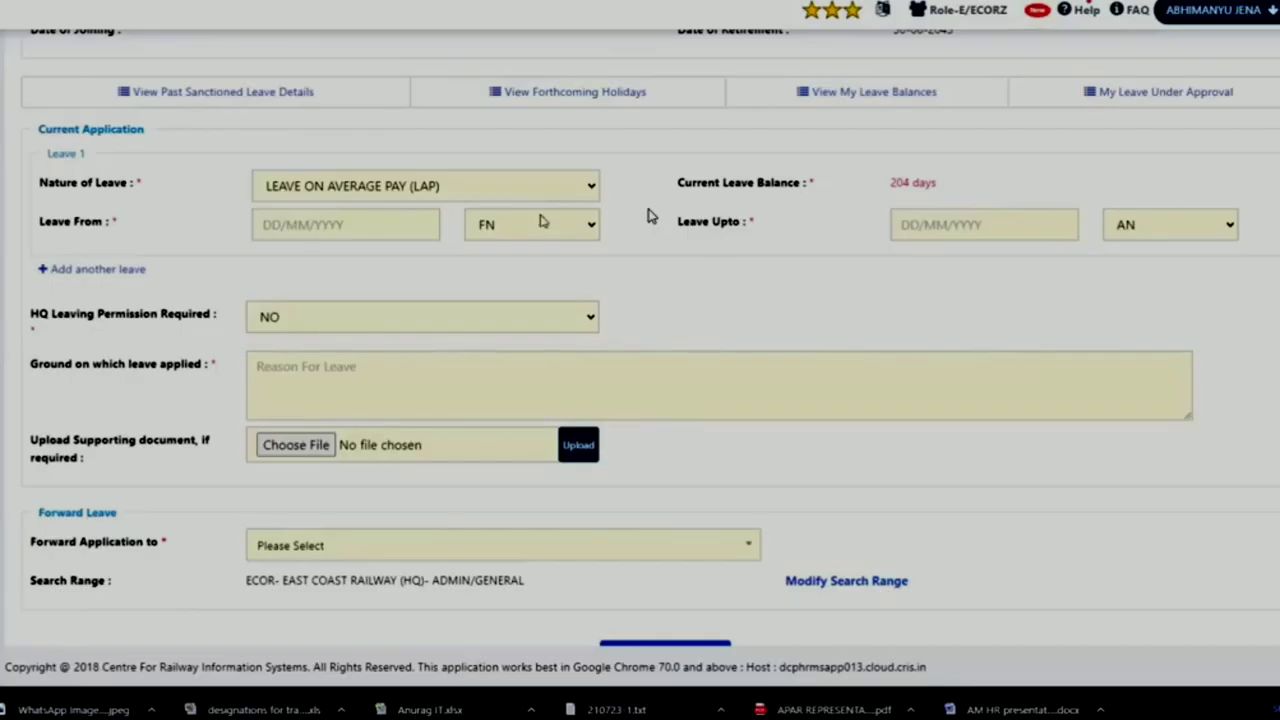
Step: Try 17/07/2023 and 27/10/2023 as the Leave From date of Leave 1
click(477, 287)
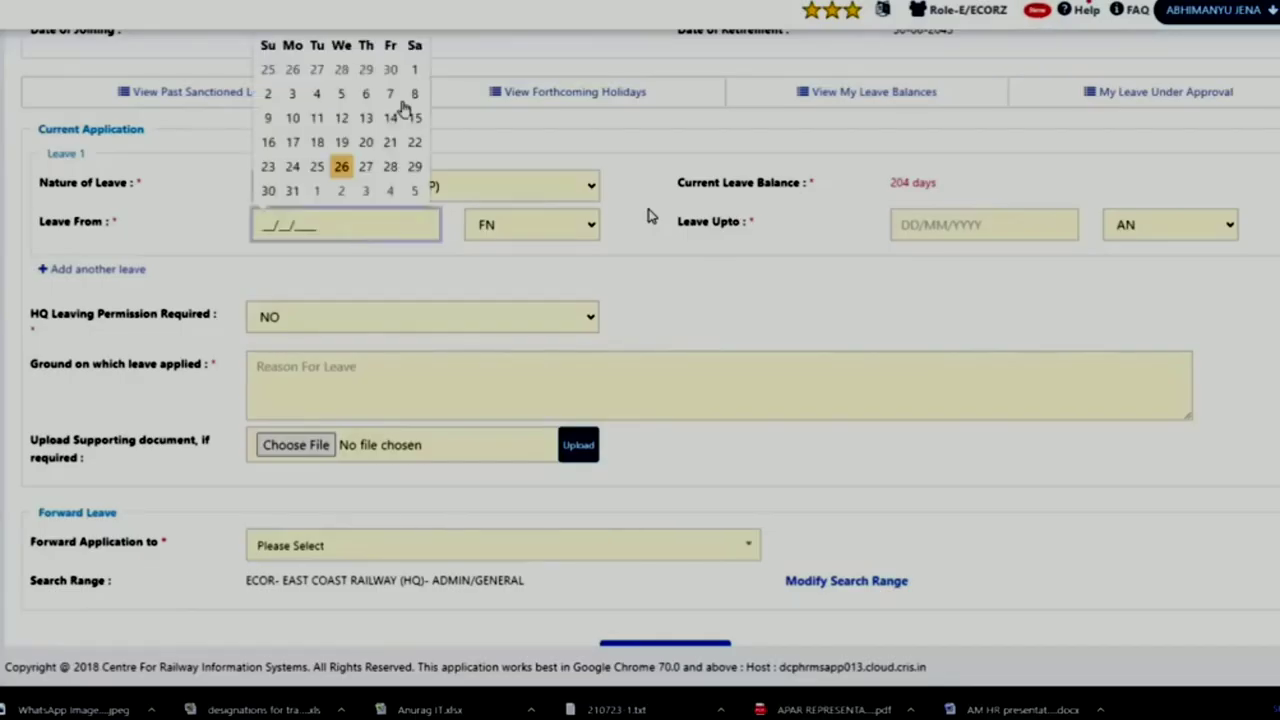
scroll(440, 188, up, 2)
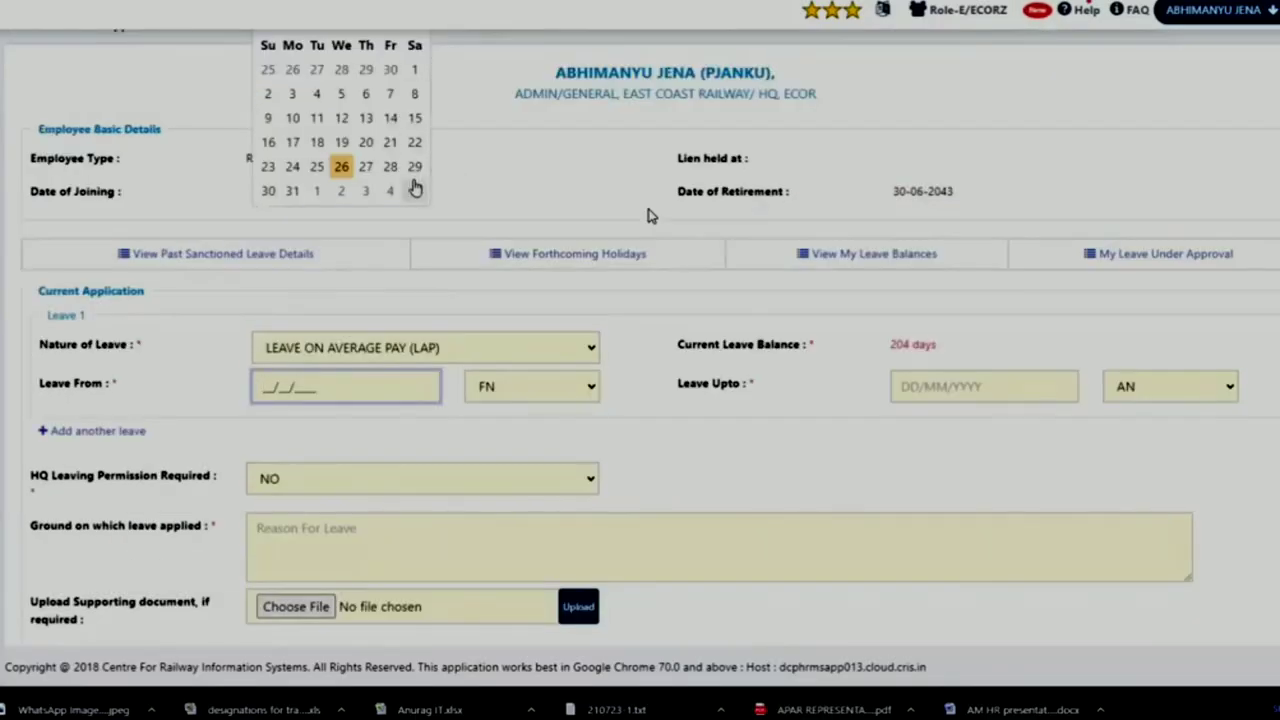
click(290, 144)
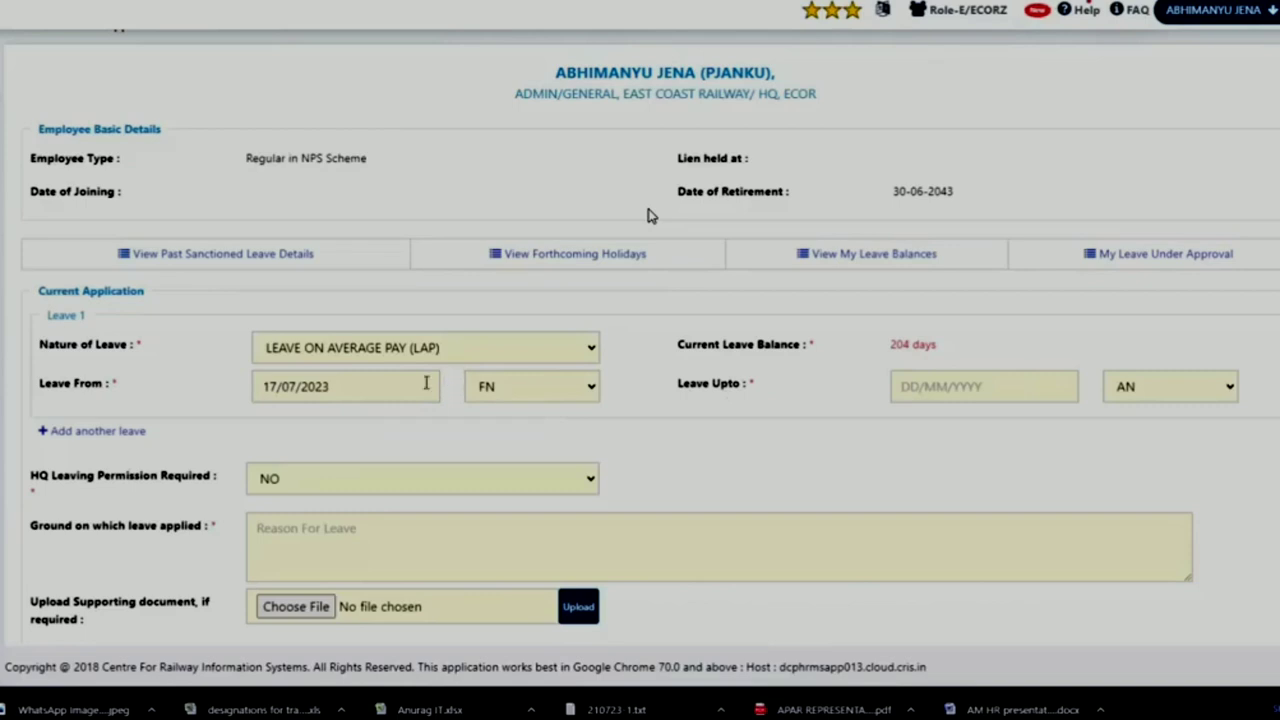
click(425, 386)
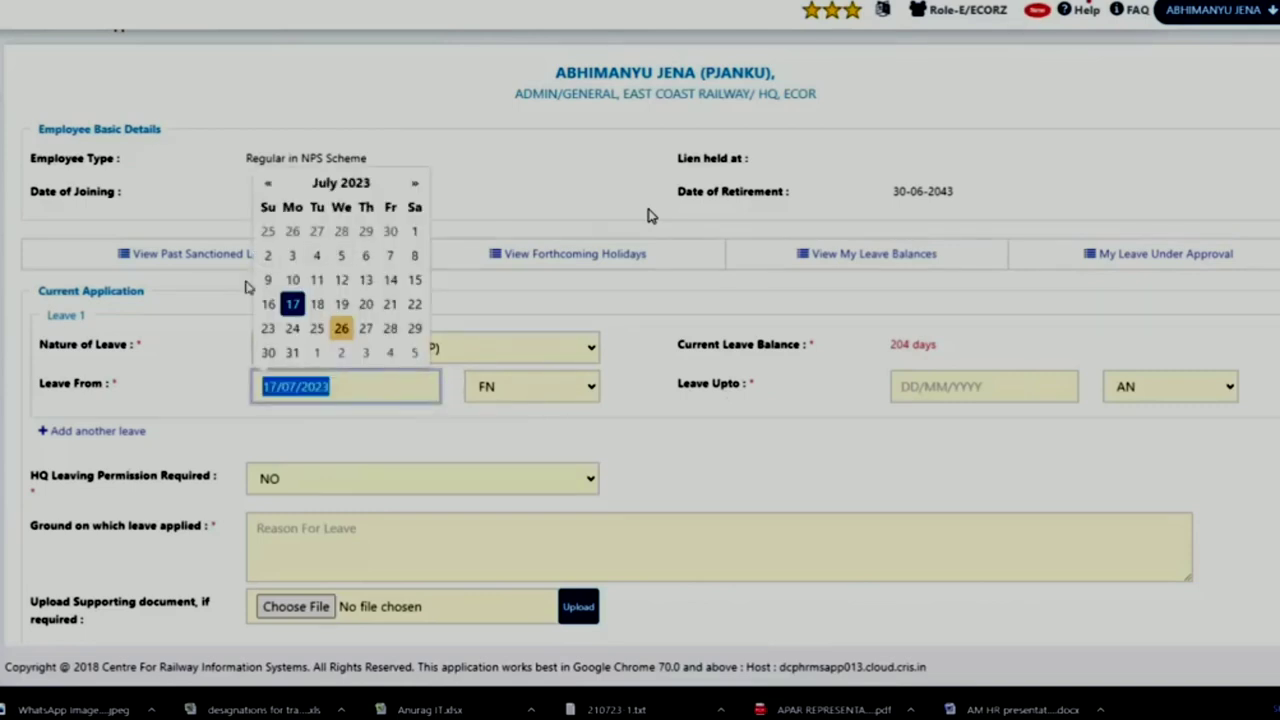
click(414, 184)
click(415, 186)
click(416, 189)
click(390, 328)
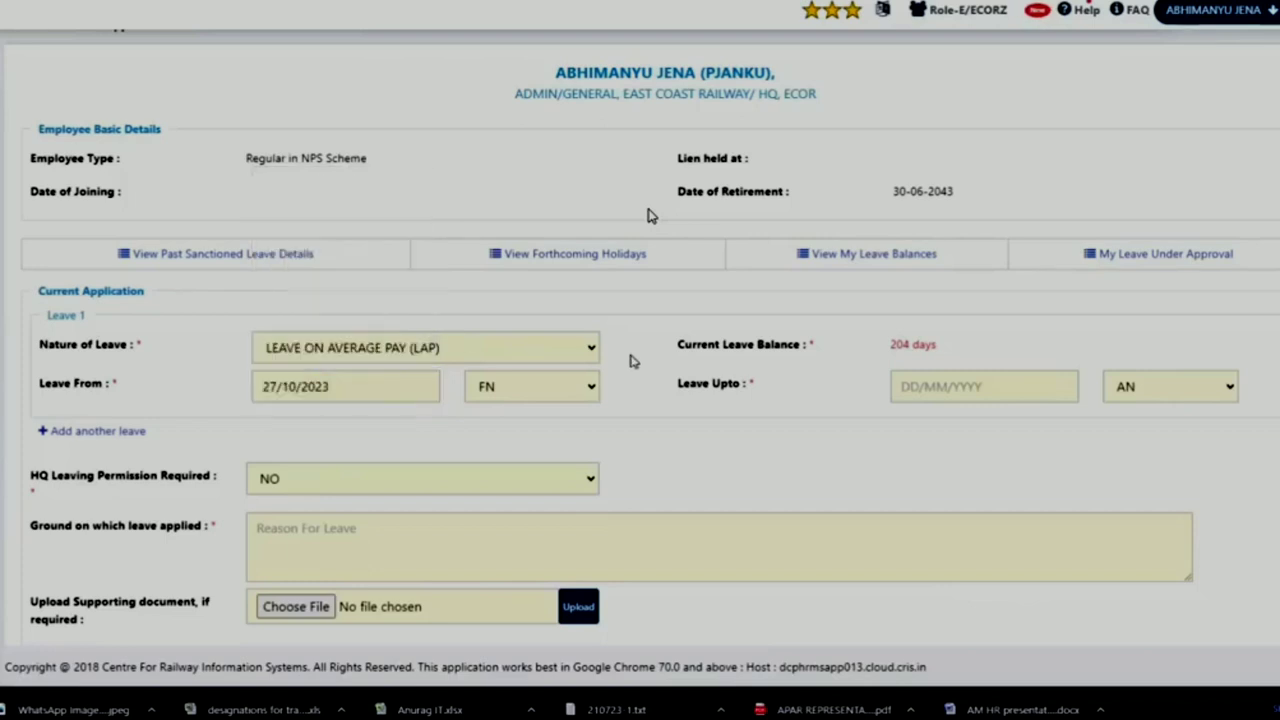
Step: Try the past date 01/03/2023 as the Leave From date of Leave 1
click(390, 382)
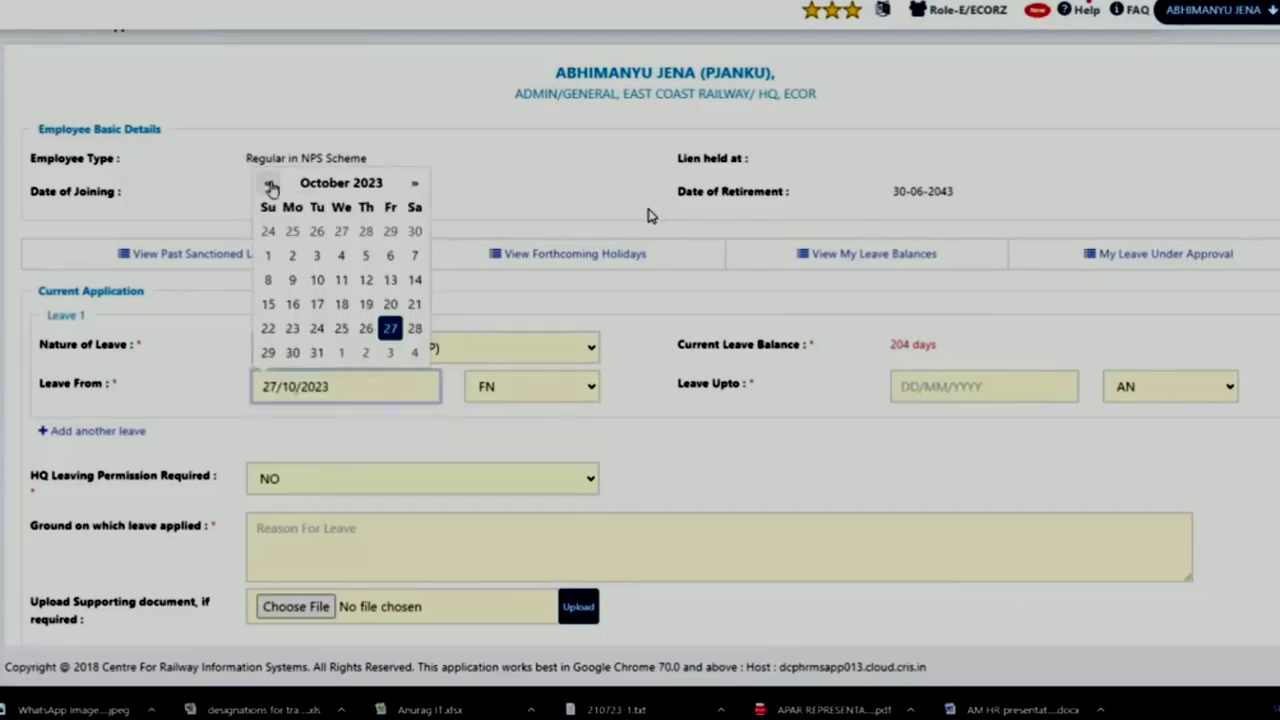
click(269, 185)
click(269, 185)
click(269, 185)
click(269, 185)
click(269, 185)
click(269, 185)
click(269, 185)
click(341, 231)
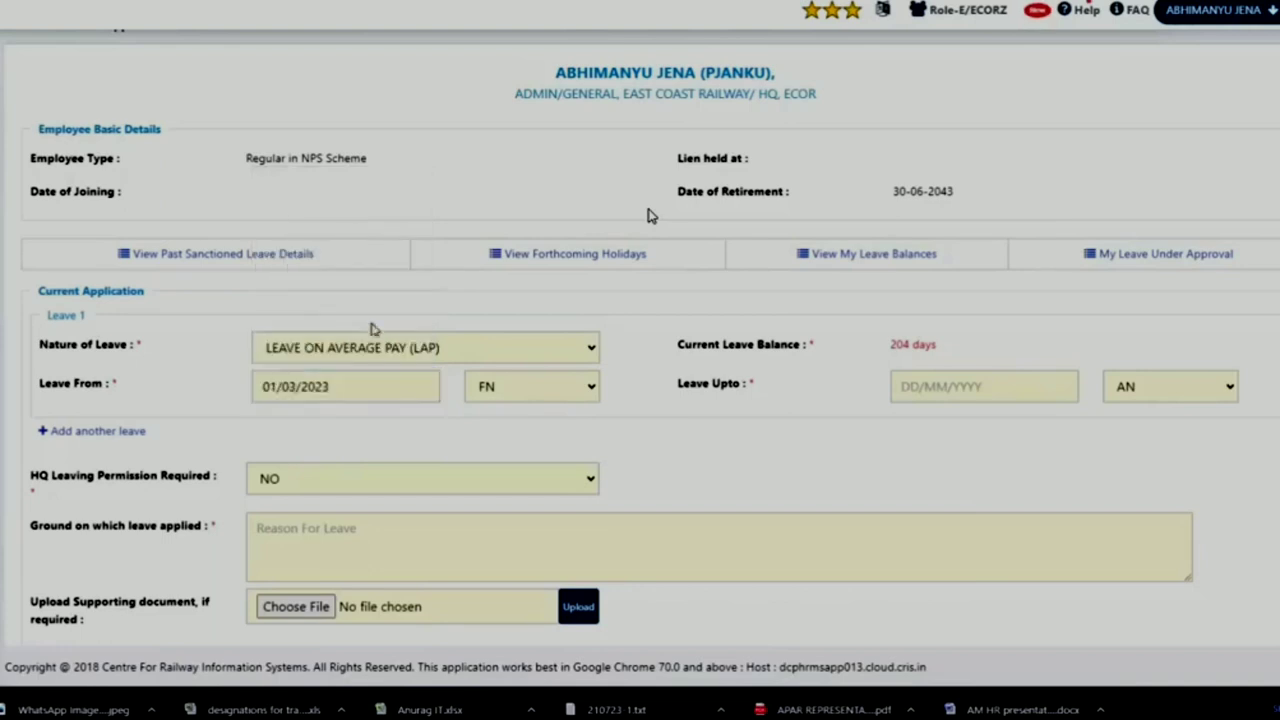
Step: Set the Leave From date of Leave 1 to 03/10/2023
click(360, 386)
click(416, 185)
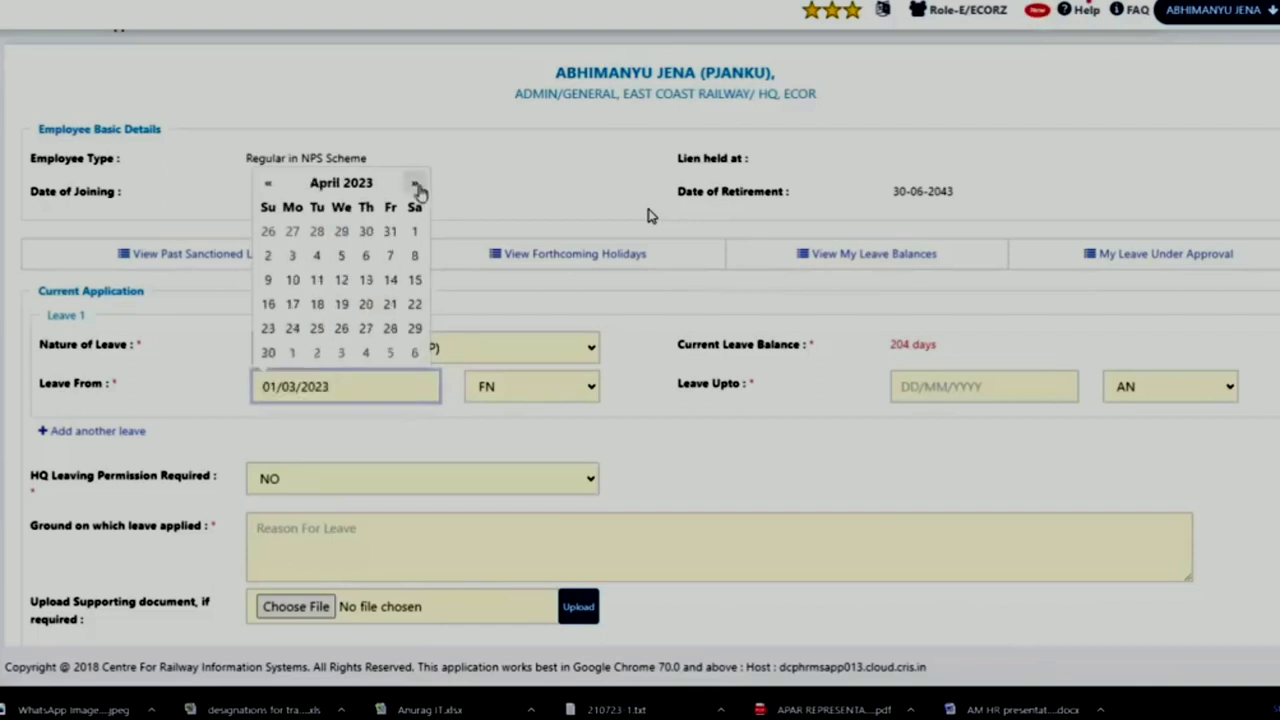
click(416, 185)
click(416, 185)
click(416, 185)
click(416, 185)
click(416, 185)
click(416, 185)
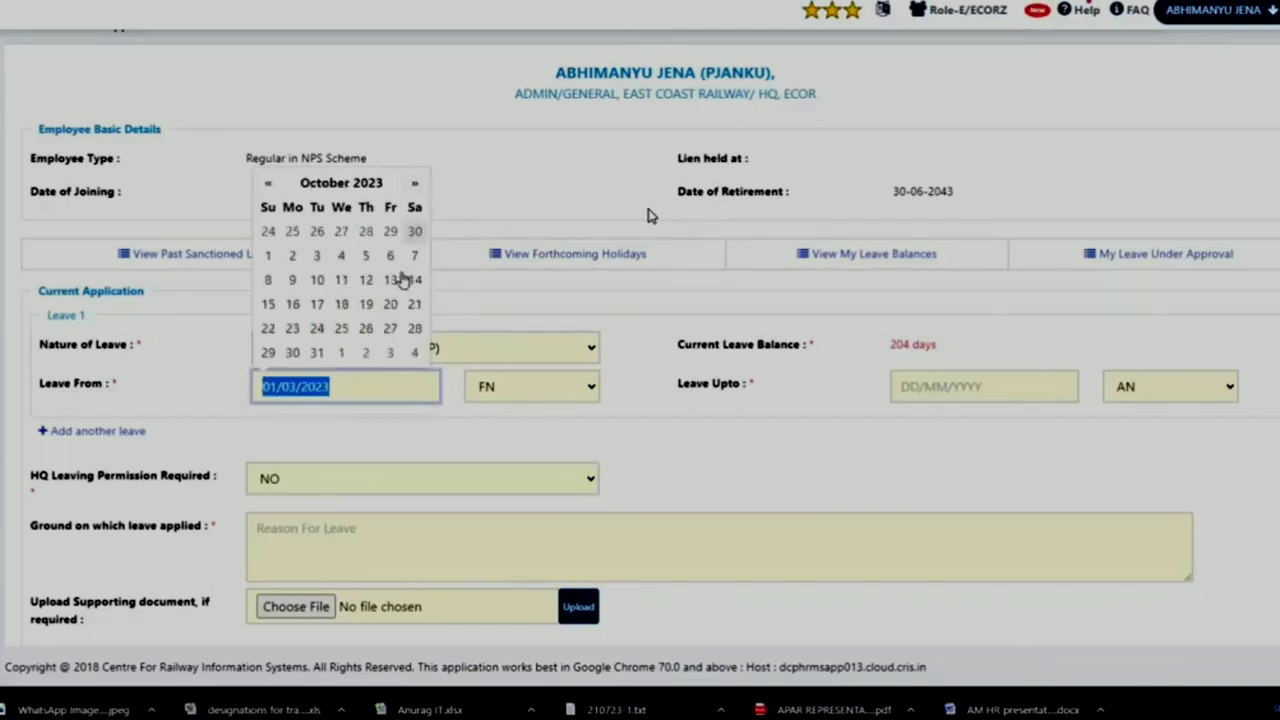
click(316, 256)
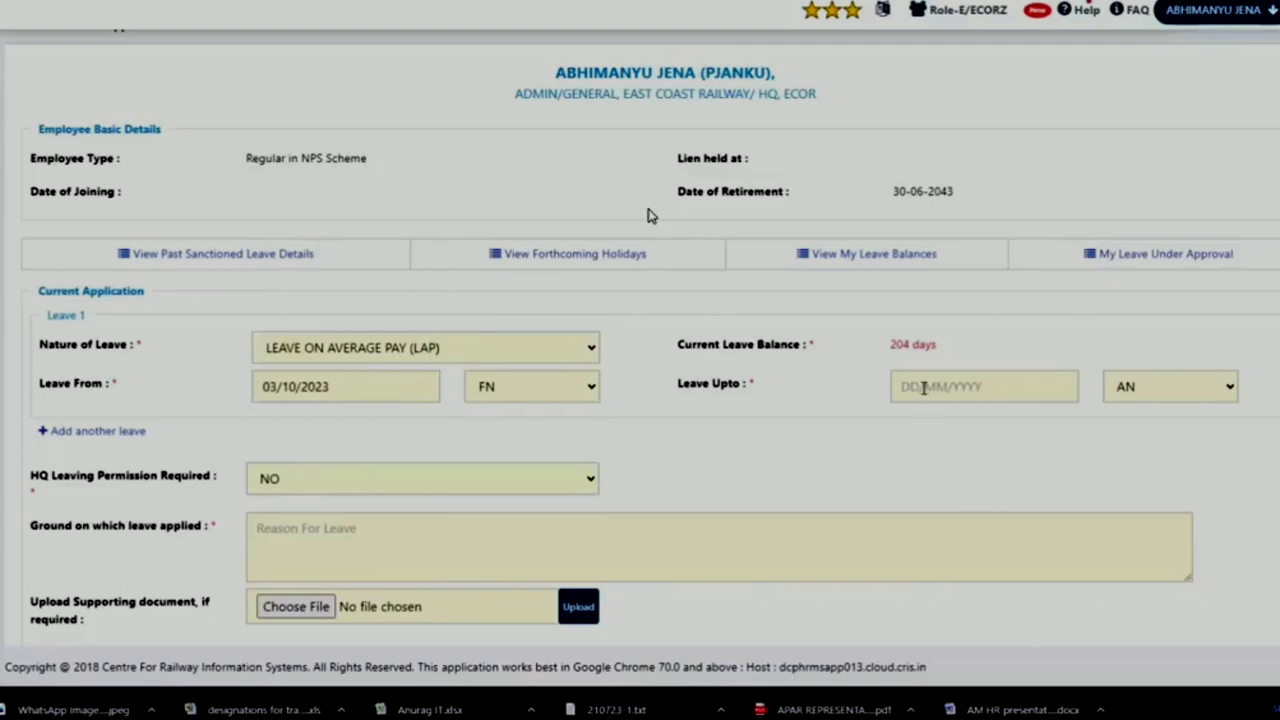
Step: Set the Leave Upto date of Leave 1 to 05/10/2023
click(922, 390)
click(1046, 188)
click(1046, 188)
click(1046, 188)
click(1046, 188)
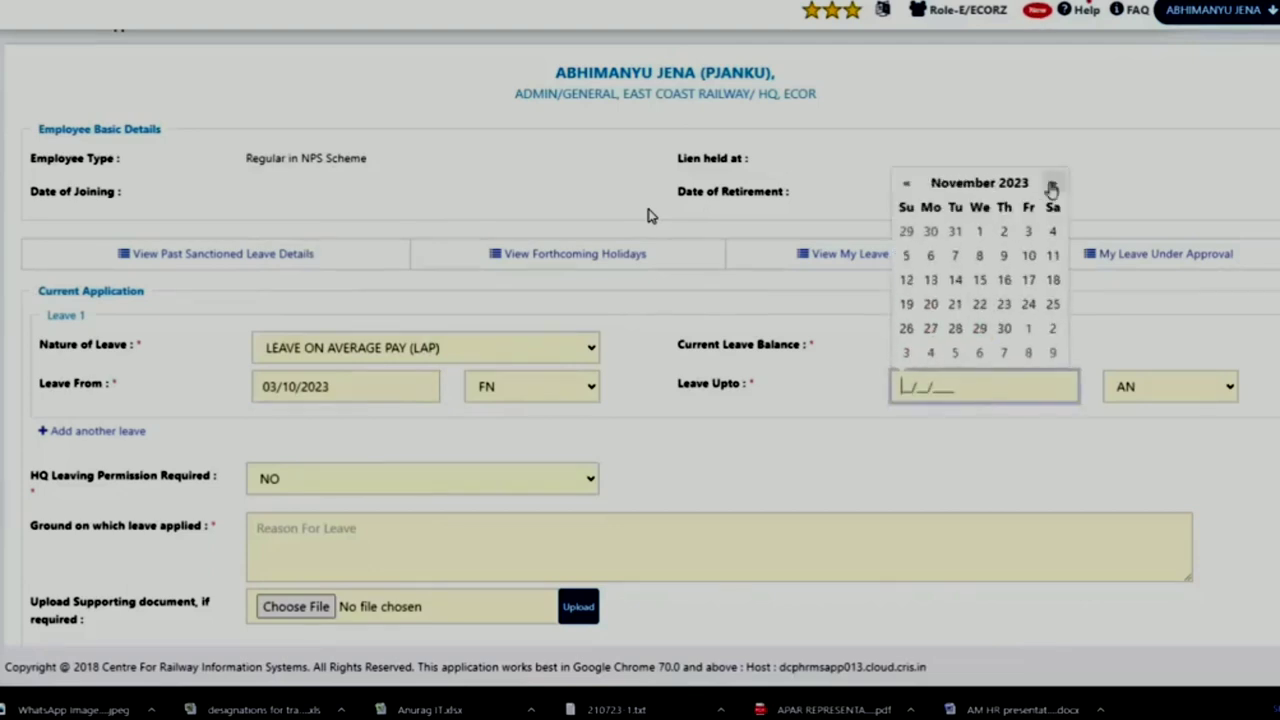
click(907, 184)
click(1003, 255)
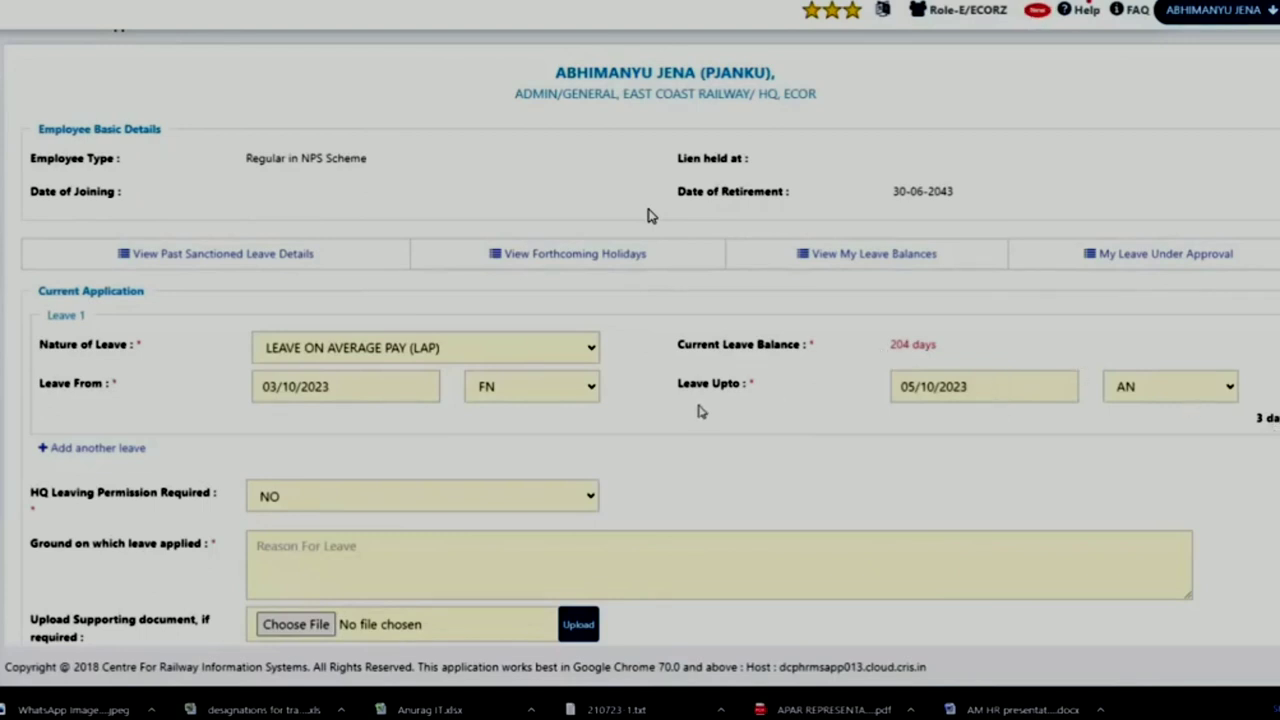
Step: Set HQ Leaving Permission Required to YES and look at the choices for Ex India leave
scroll(700, 410, down, 2)
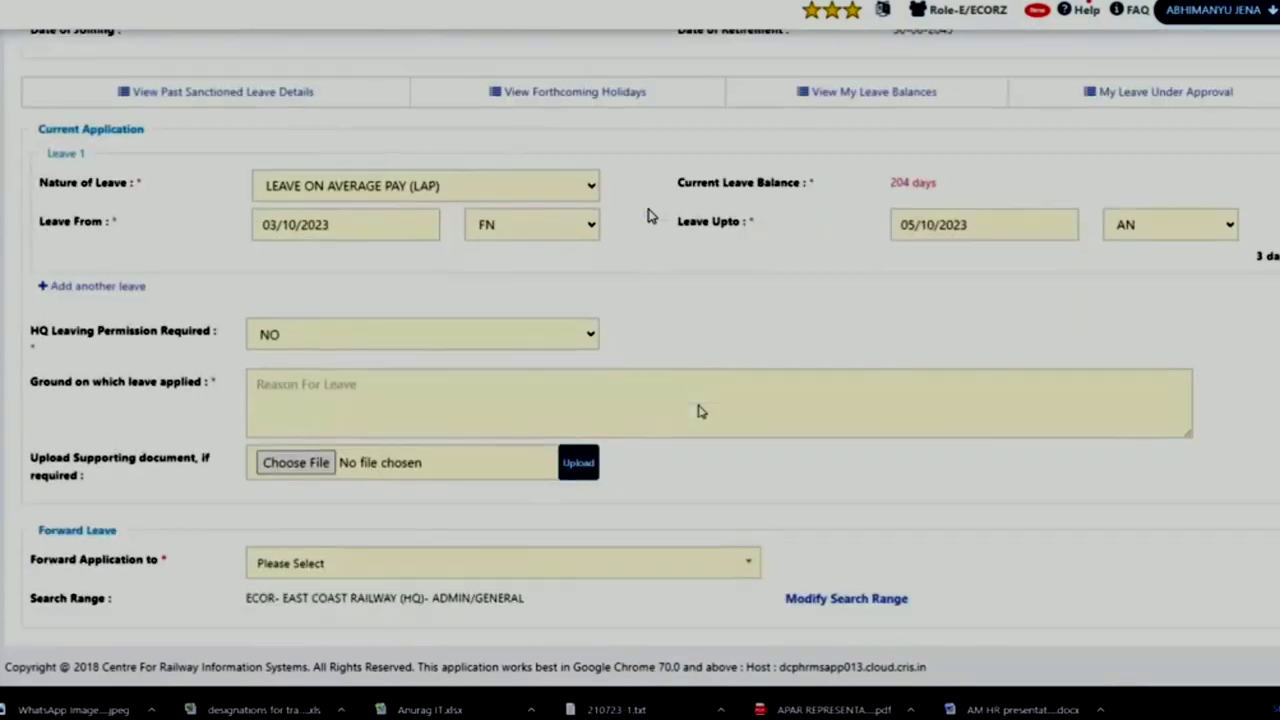
click(471, 343)
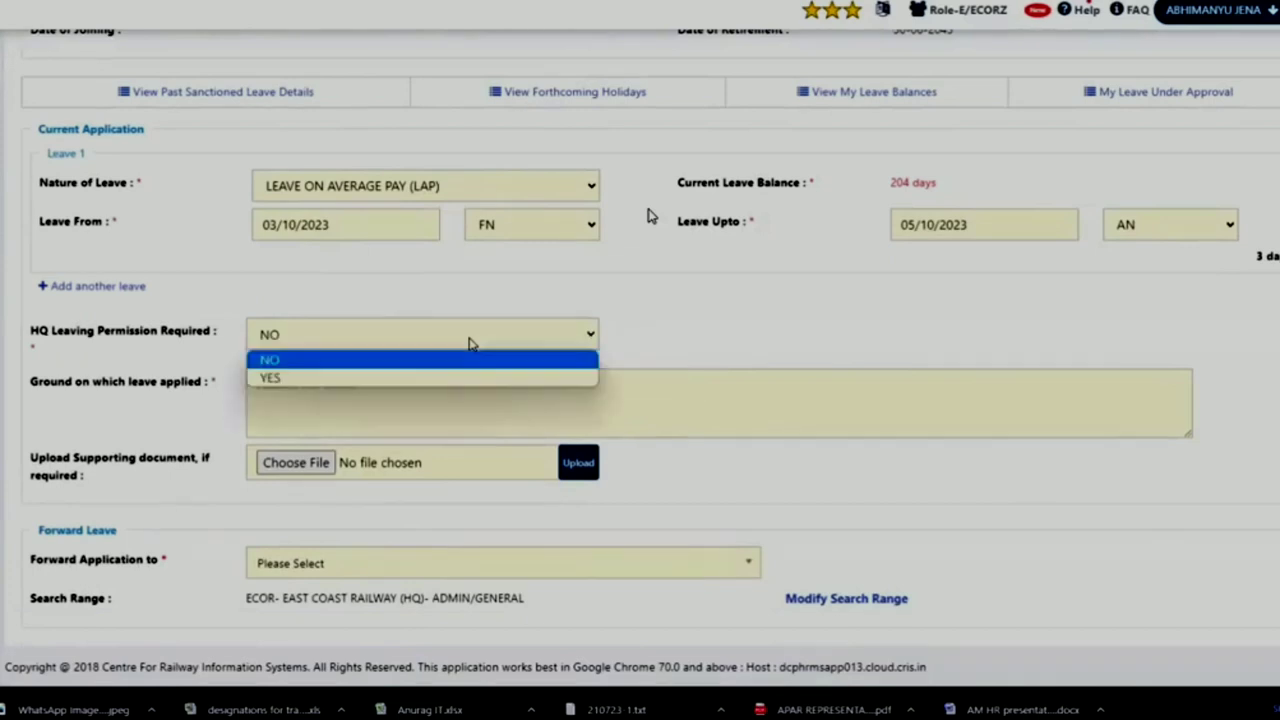
click(451, 373)
click(451, 347)
click(434, 364)
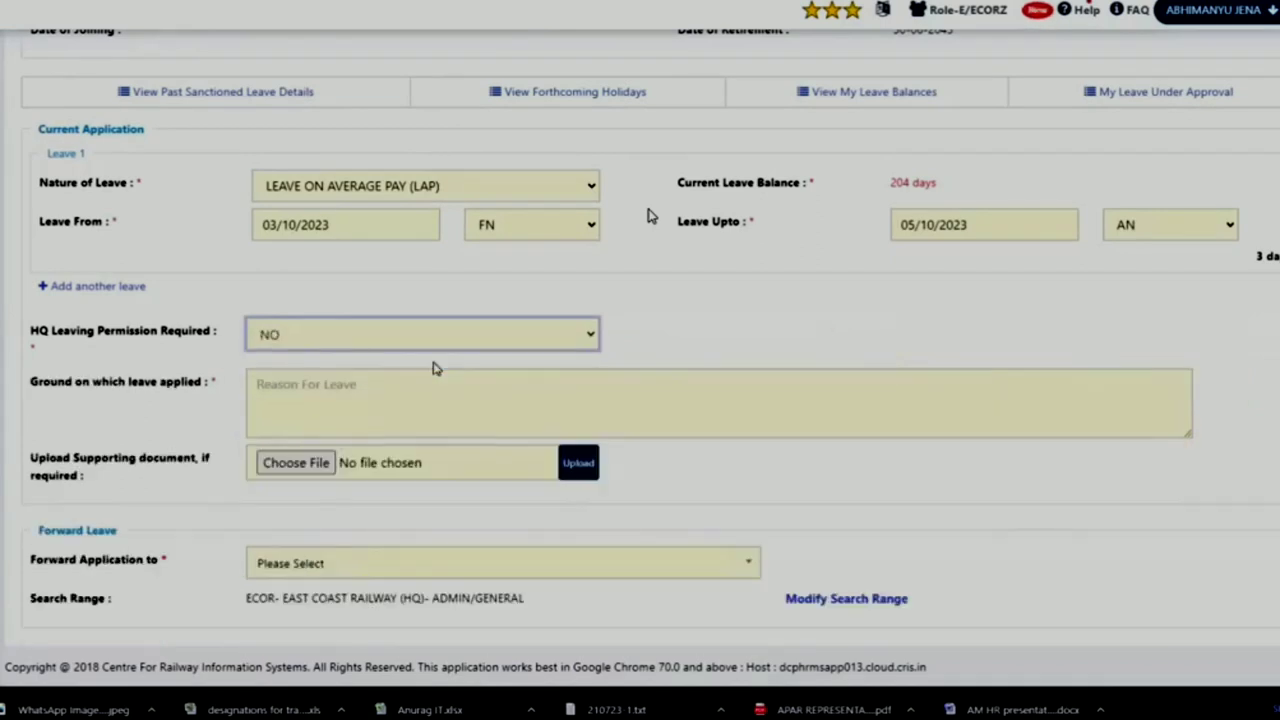
click(440, 340)
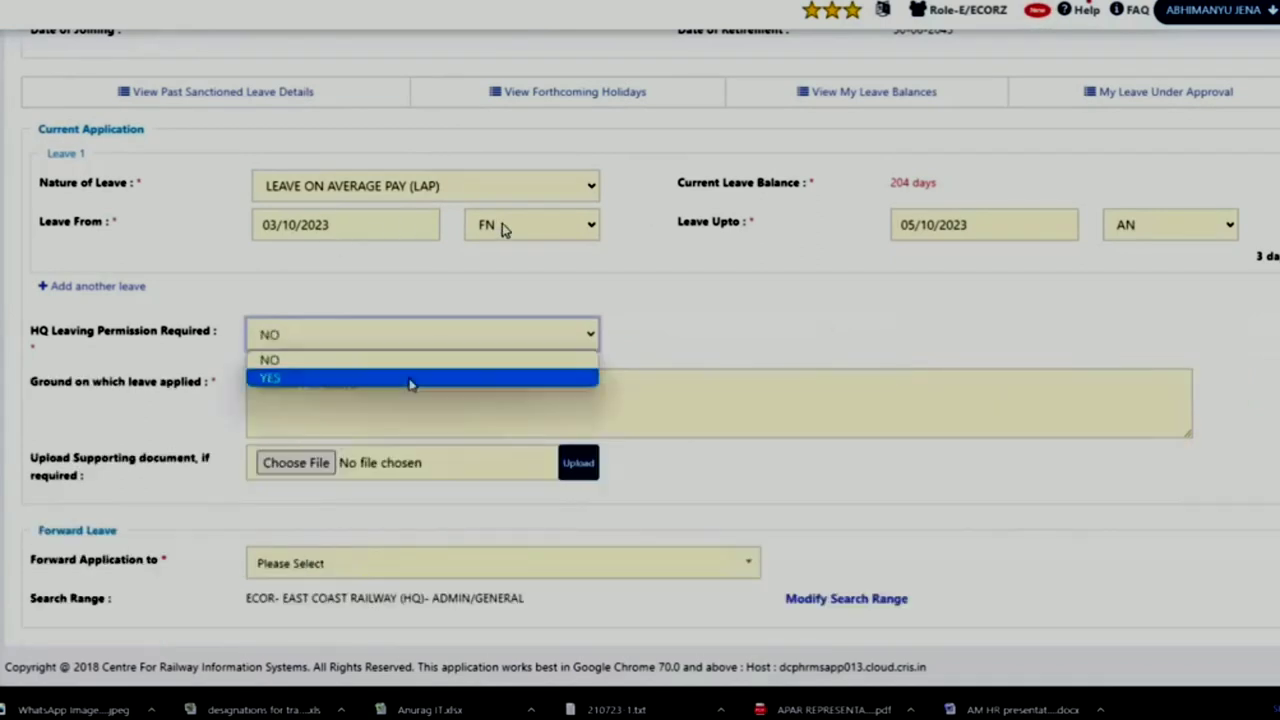
click(409, 380)
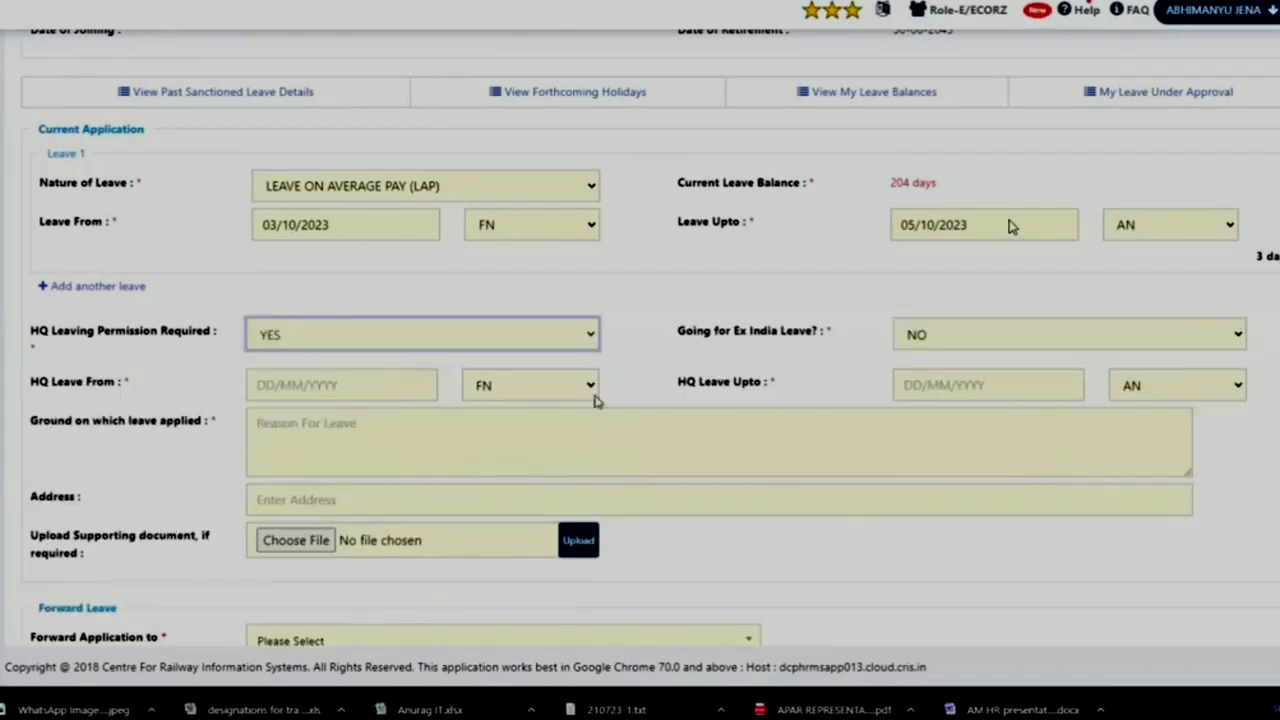
click(937, 337)
click(795, 348)
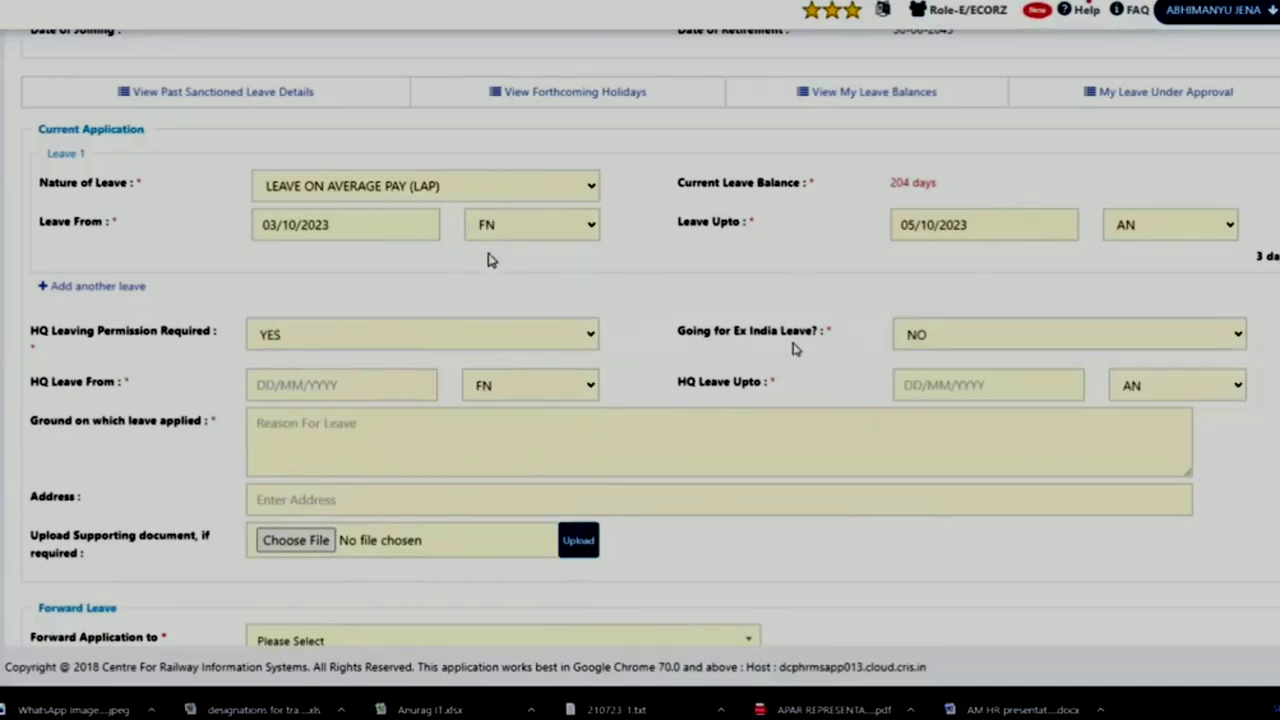
Step: Look at the choices for Going for Ex India Leave and the leave types available for Leave 1
drag(734, 331, 805, 330)
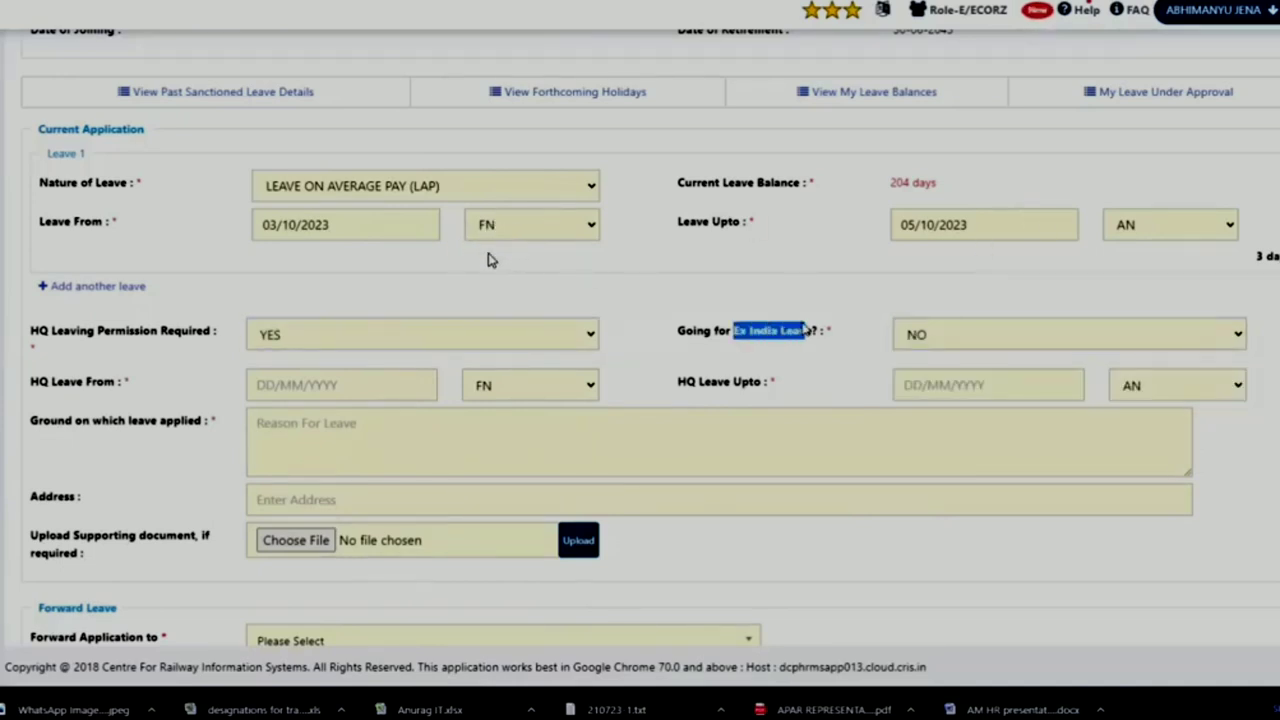
click(808, 333)
click(973, 340)
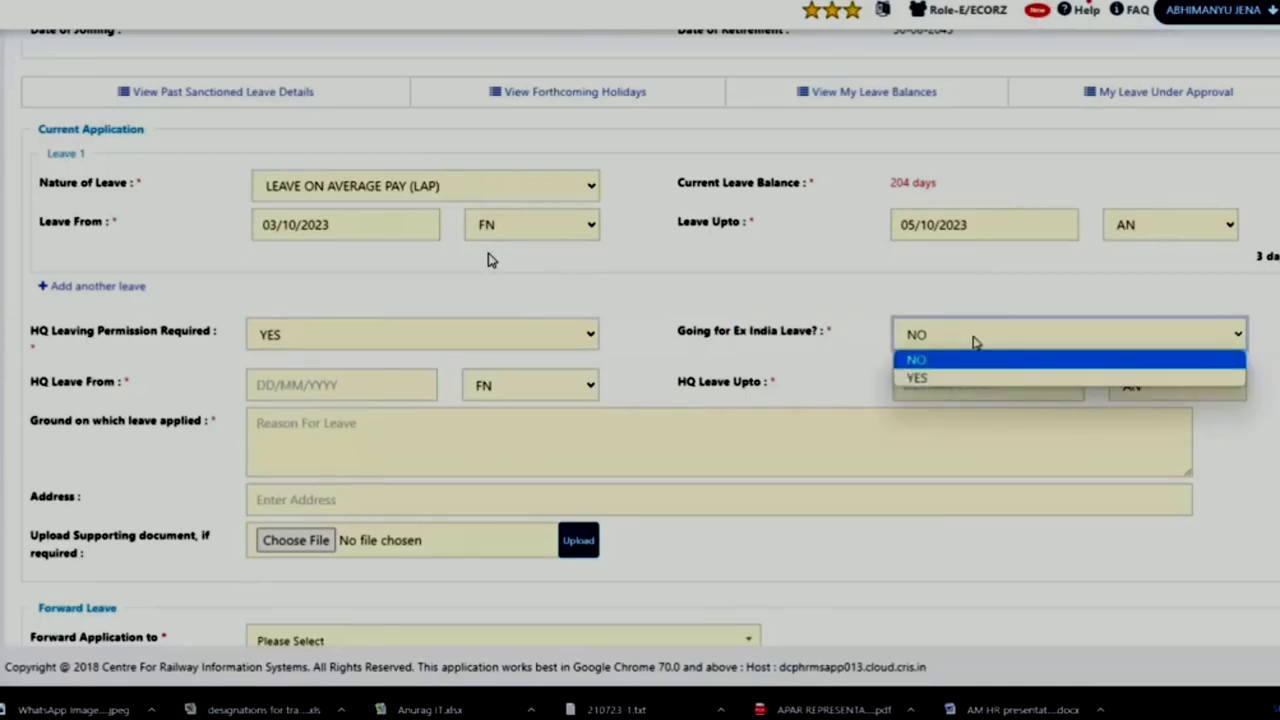
click(573, 187)
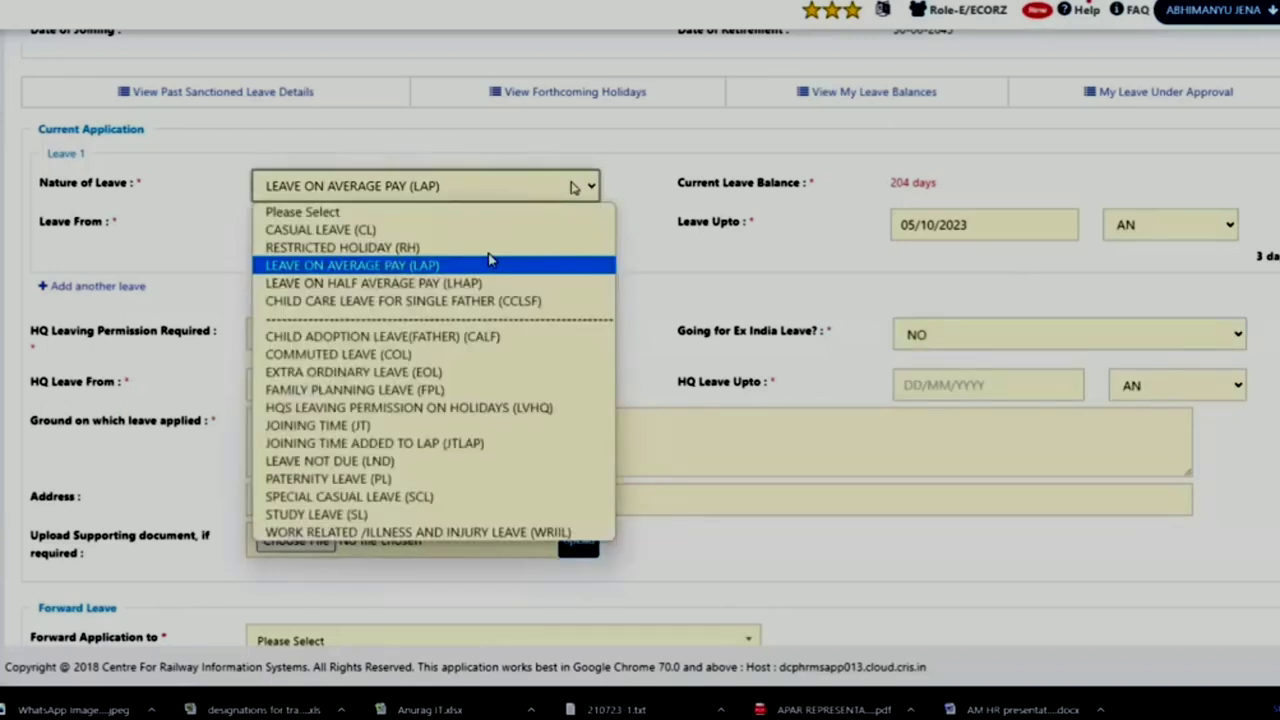
click(573, 187)
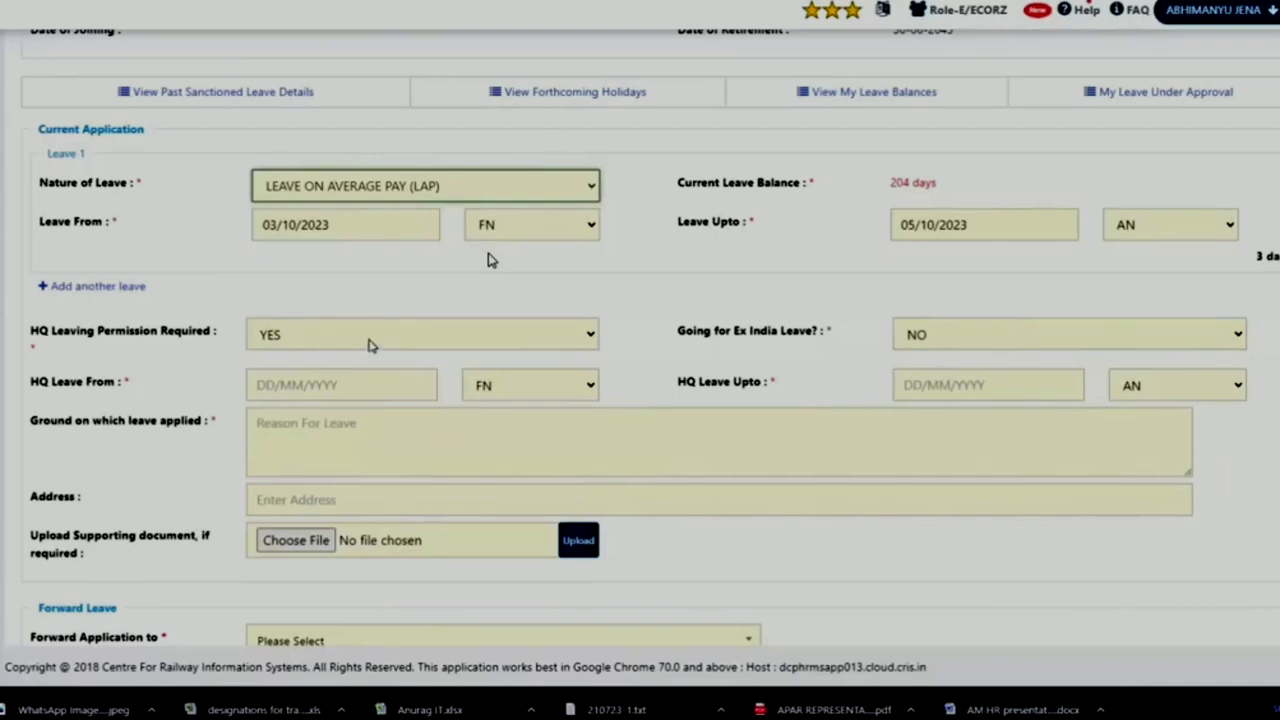
Step: Try YES for Going for Ex India Leave and look through the nature-of-leave choices again
click(1017, 345)
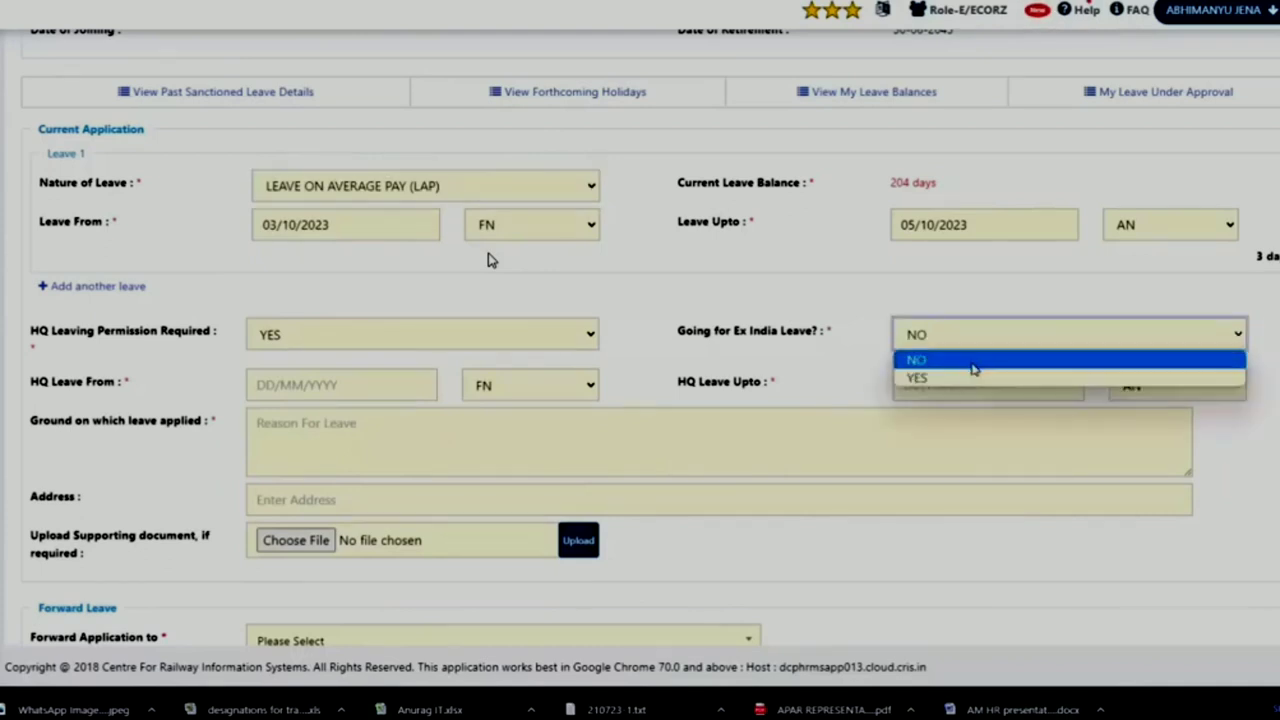
click(973, 378)
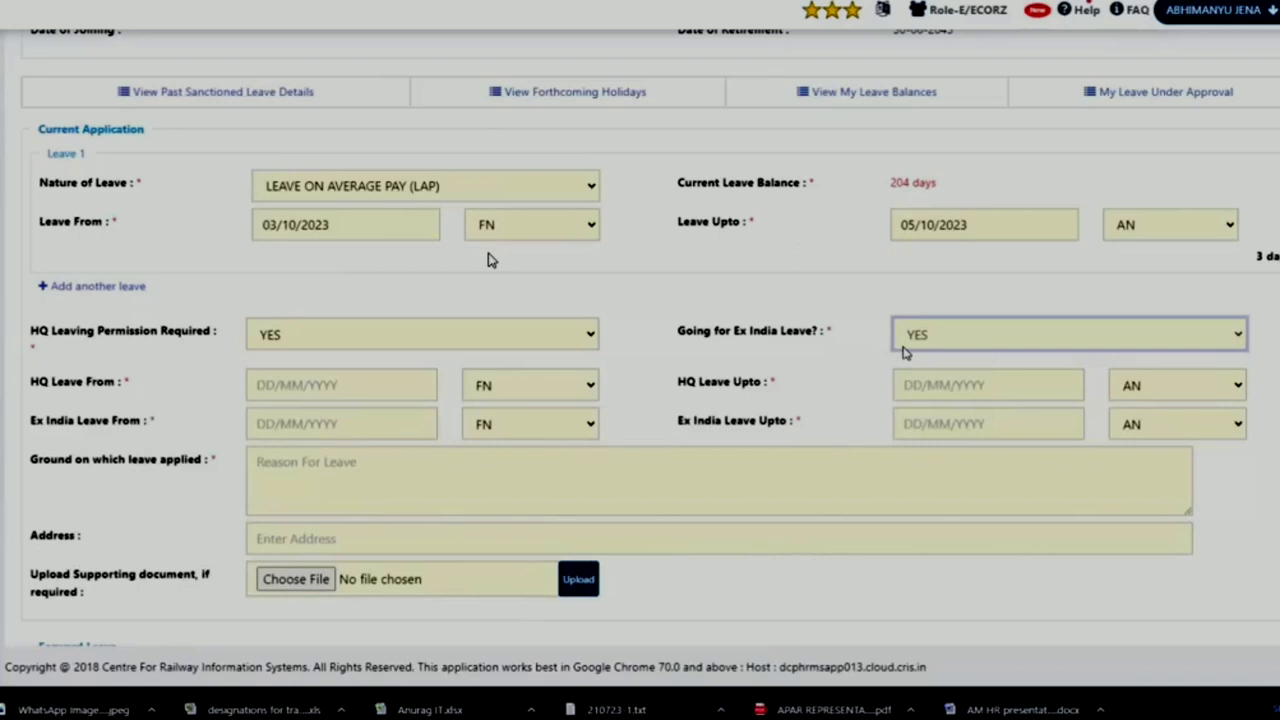
click(557, 190)
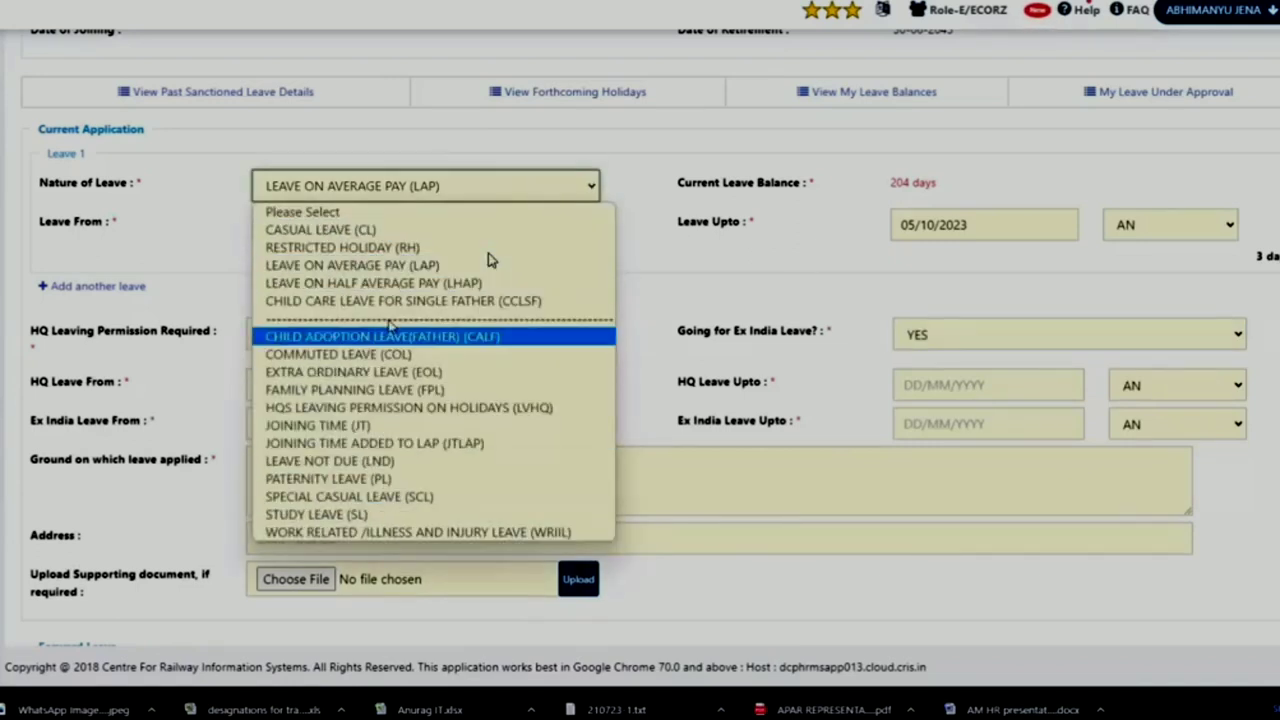
click(735, 278)
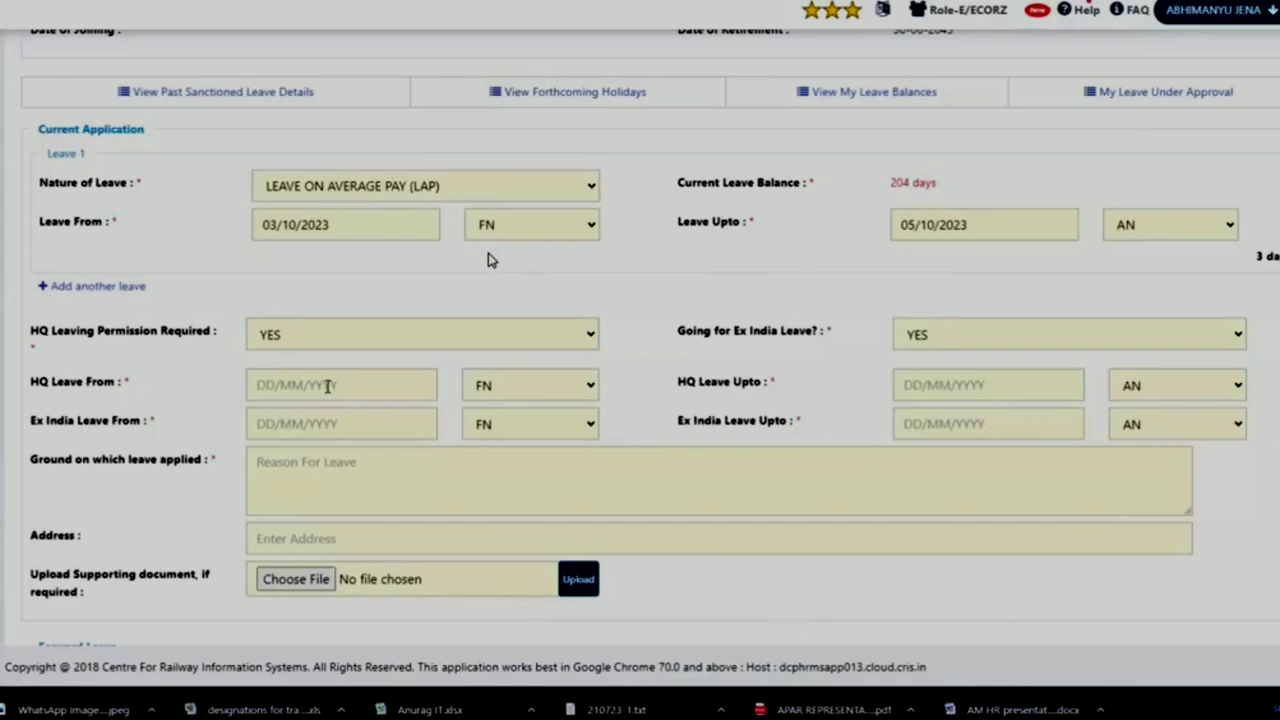
Step: Set the HQ Leave From date to 02/10/2023
click(327, 386)
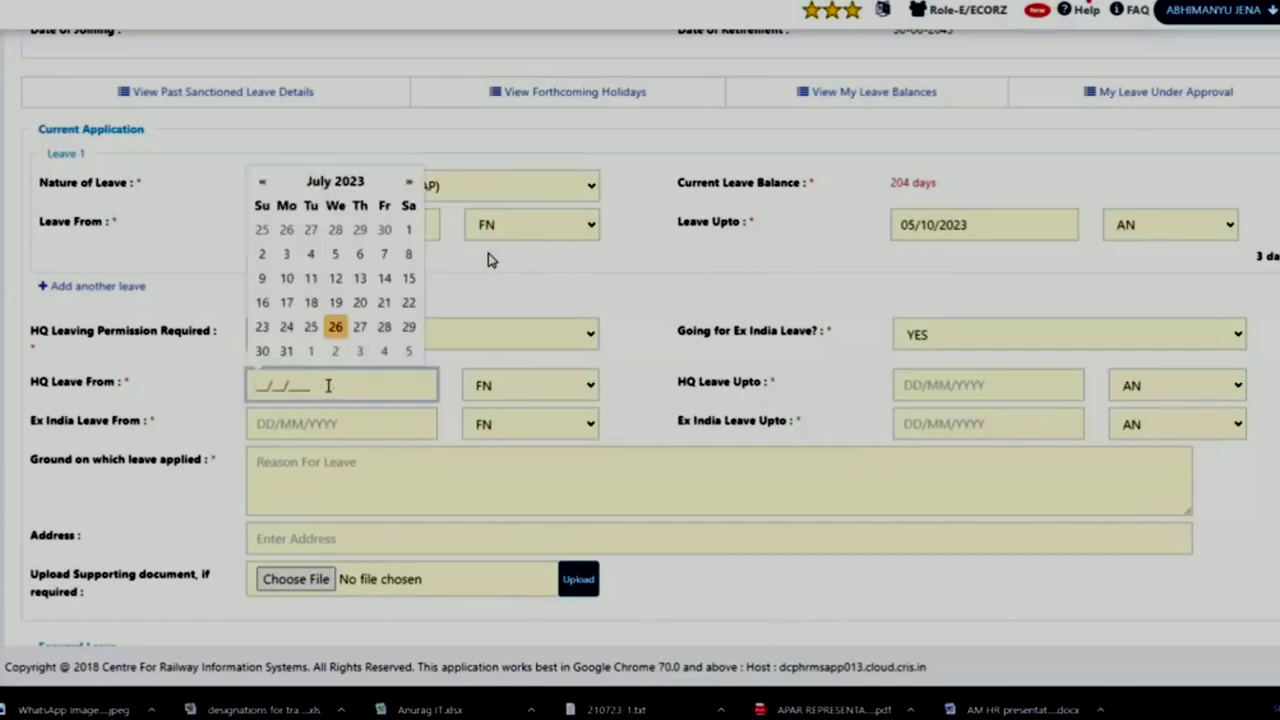
click(409, 185)
click(410, 186)
click(410, 186)
click(286, 253)
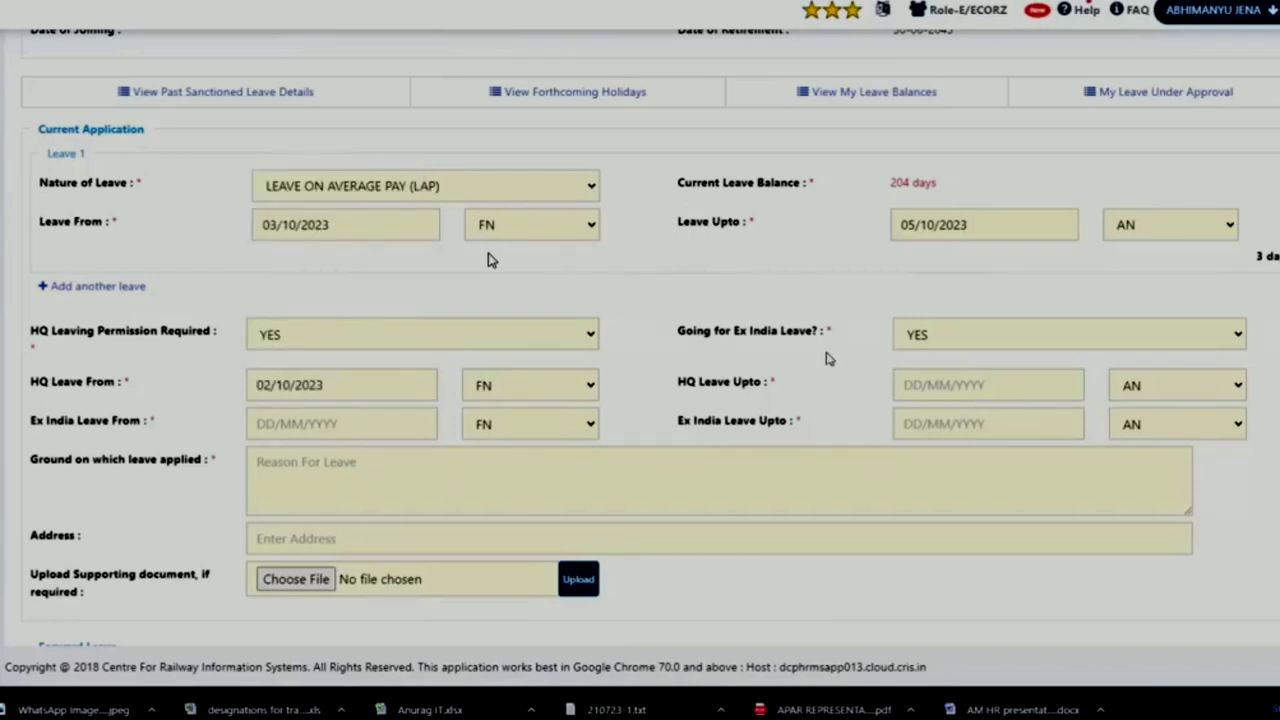
Step: Set the HQ Leave Upto date to 06/10/2023
click(1057, 385)
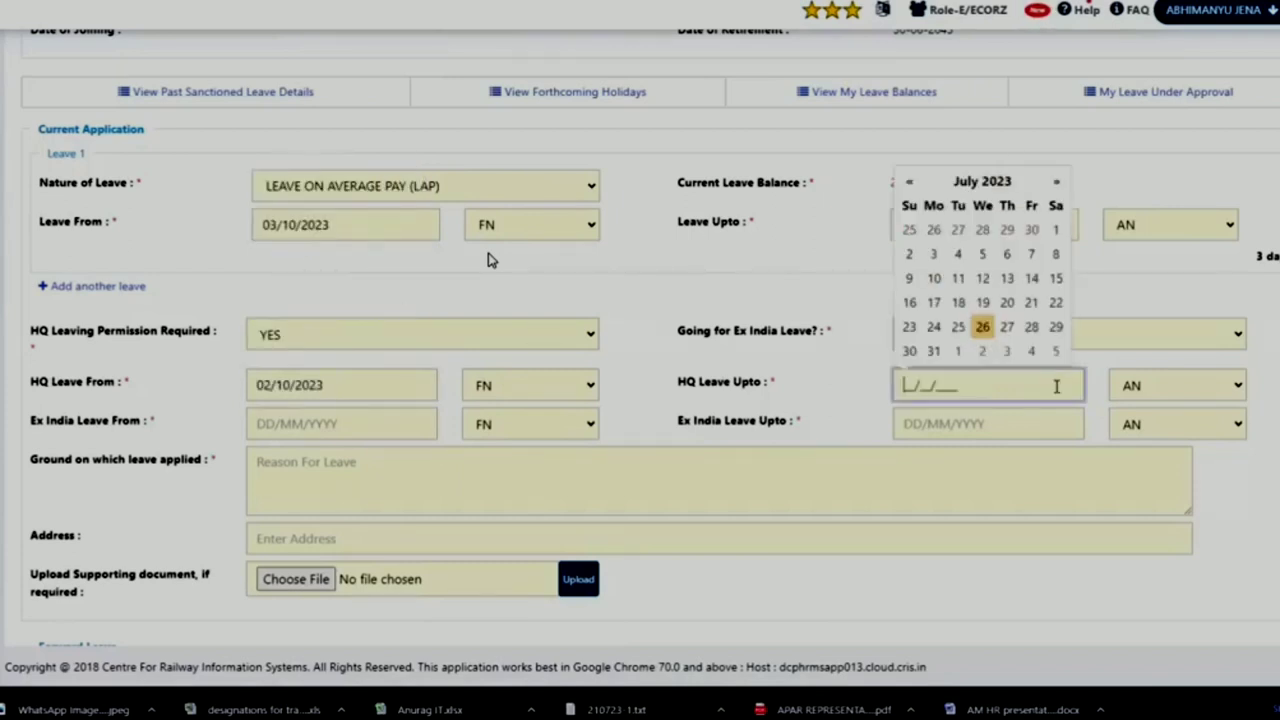
click(1053, 184)
click(1053, 184)
click(1053, 184)
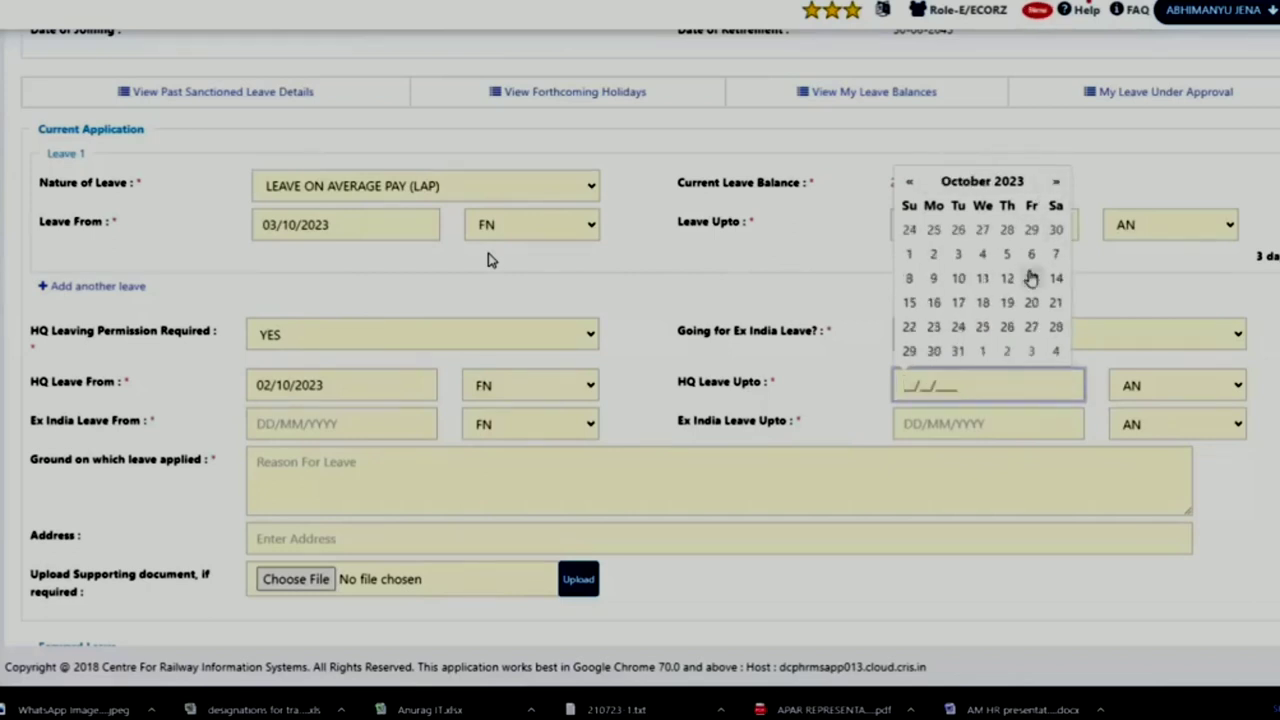
click(1031, 256)
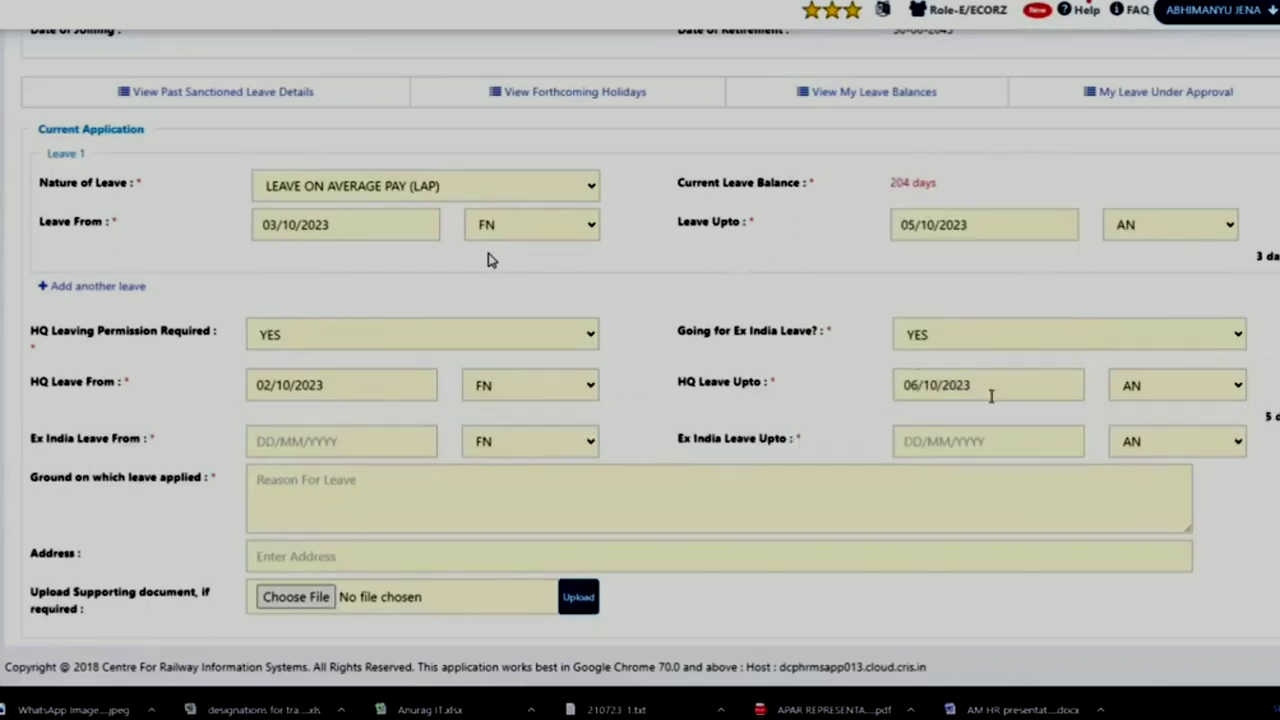
Step: Leave the Ex India Leave From date empty and set Going for Ex India Leave back to NO
click(362, 438)
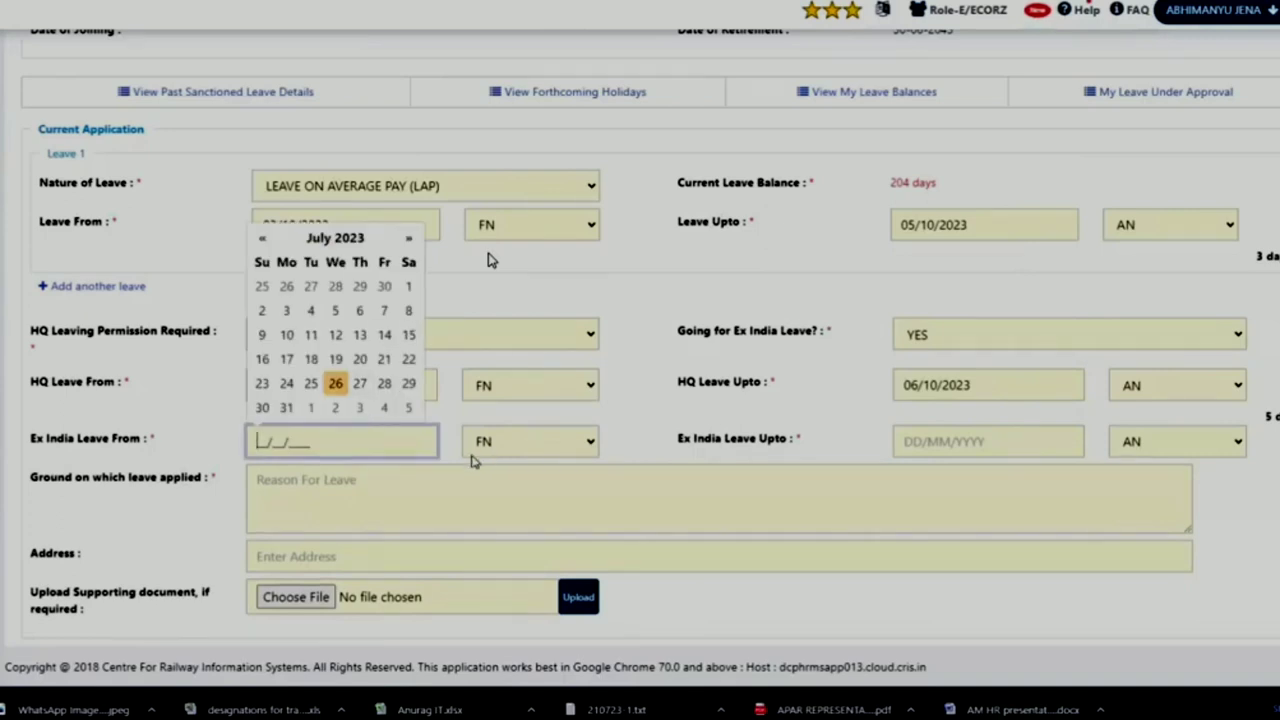
click(700, 284)
click(904, 342)
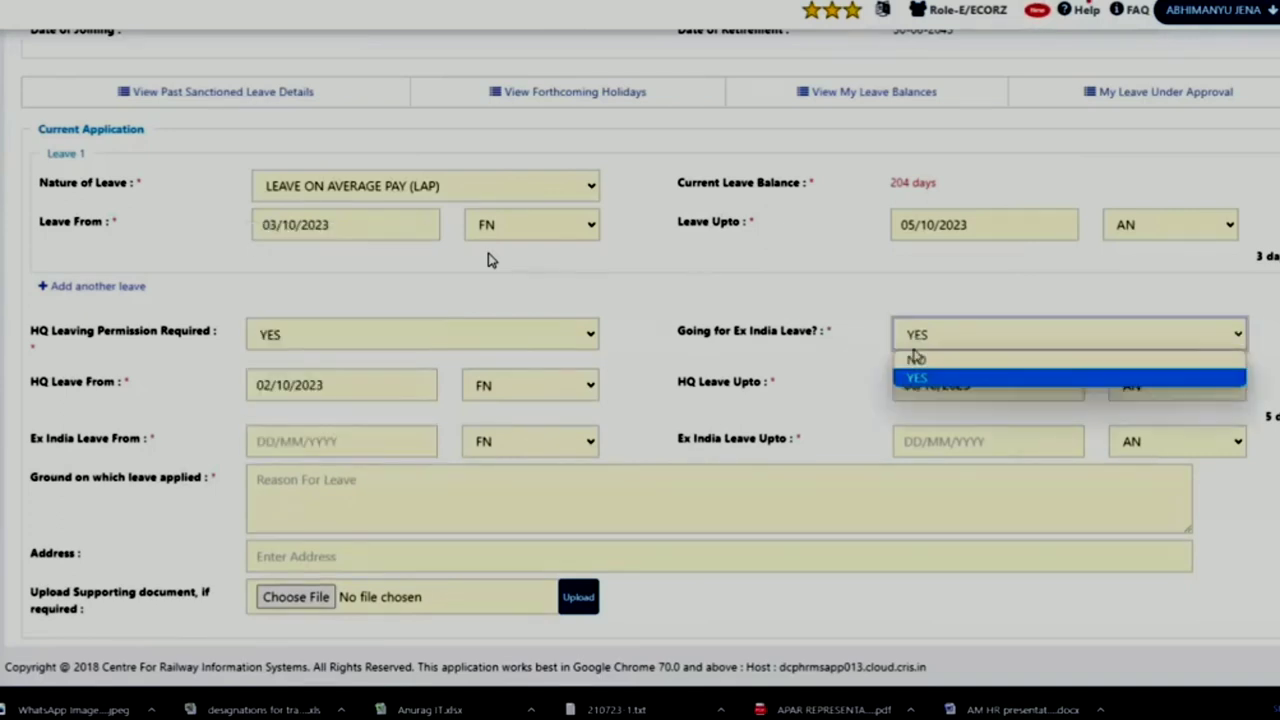
click(914, 358)
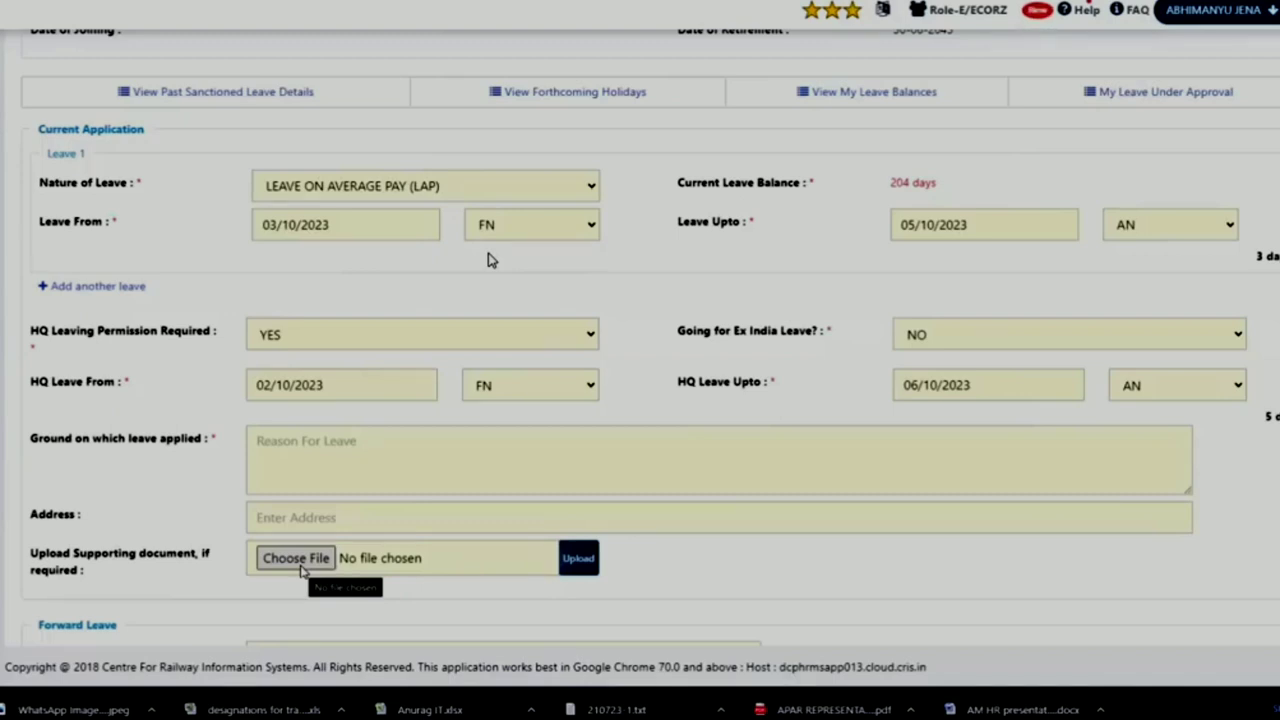
Step: Enter "personal" as the ground for the leave and "home addreess" as the address, without attaching a supporting document
click(328, 447)
text(personal)
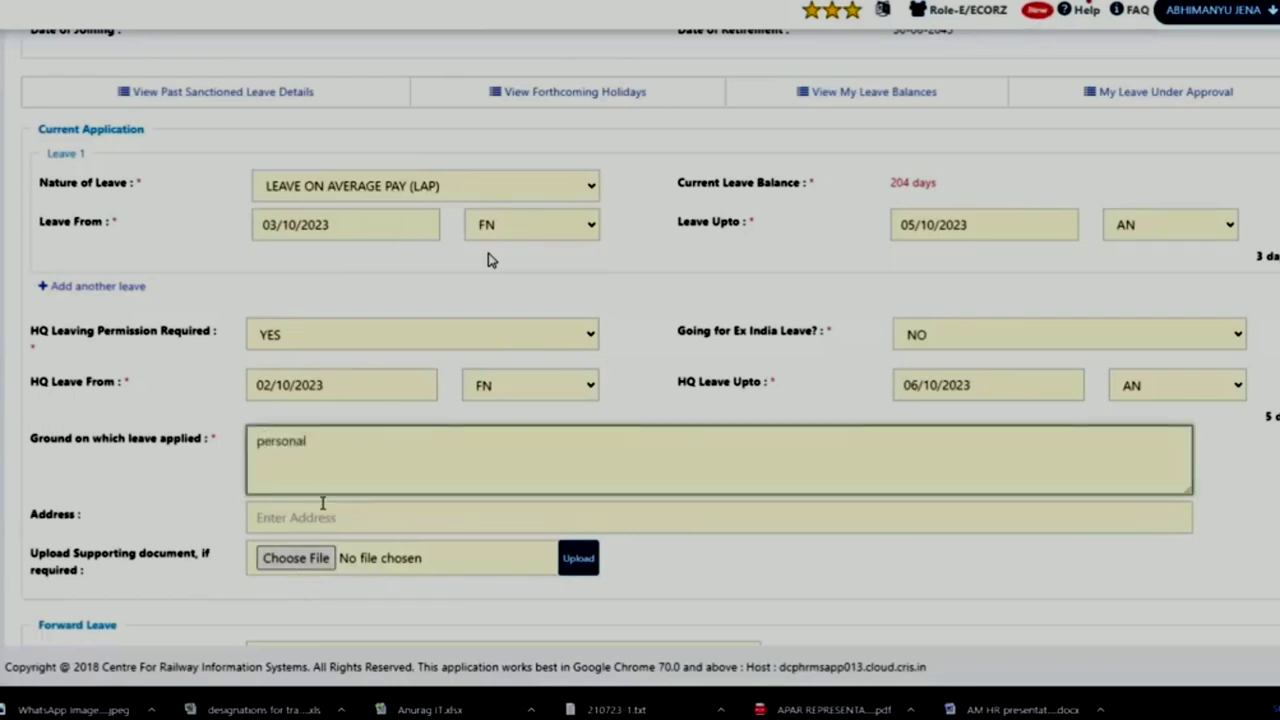
click(323, 507)
text(home address)
click(347, 566)
click(500, 325)
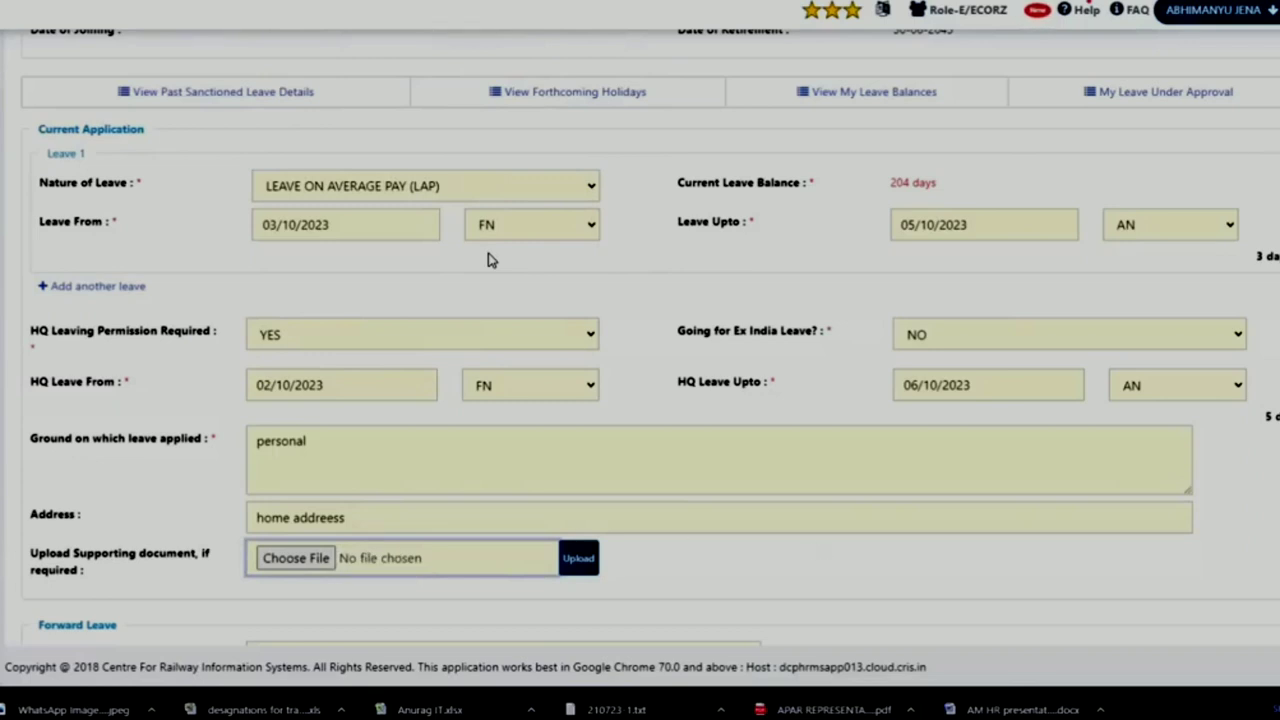
Step: Search the forwarding authorities for "raj" and forward the application to the officer designated Rajbhasha Adhikari
scroll(490, 259, down, 1)
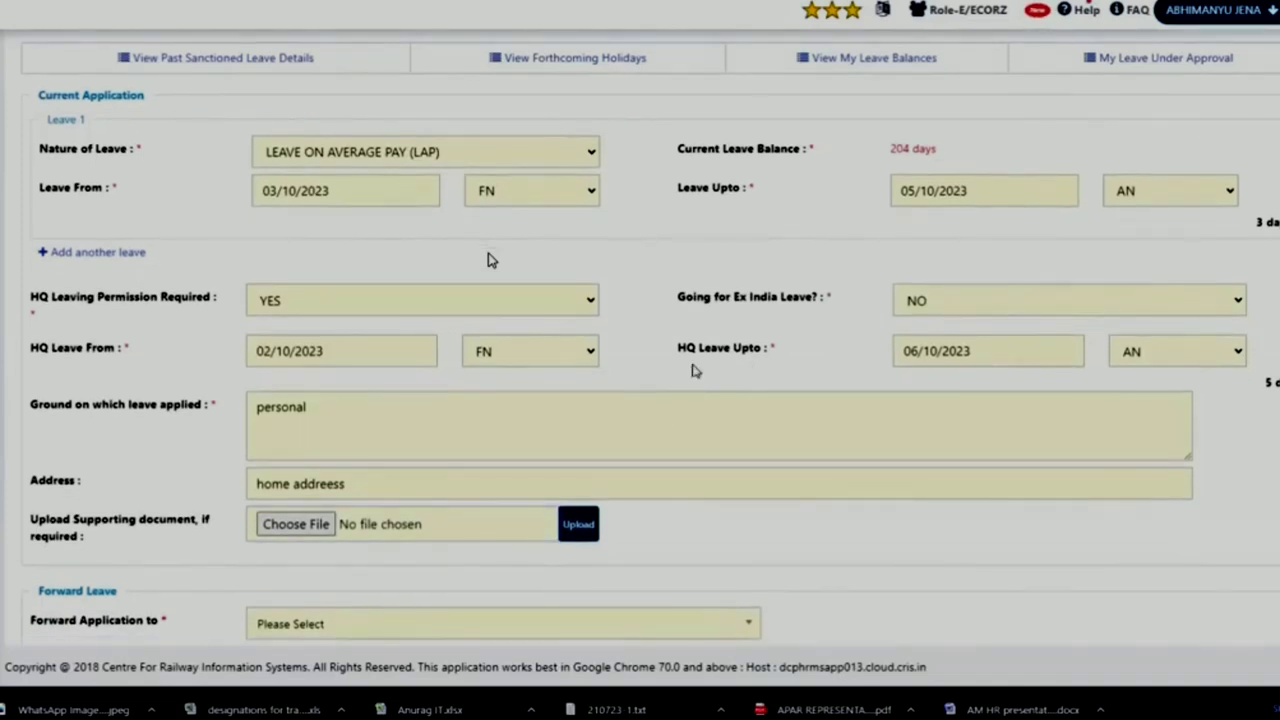
scroll(705, 289, up, 2)
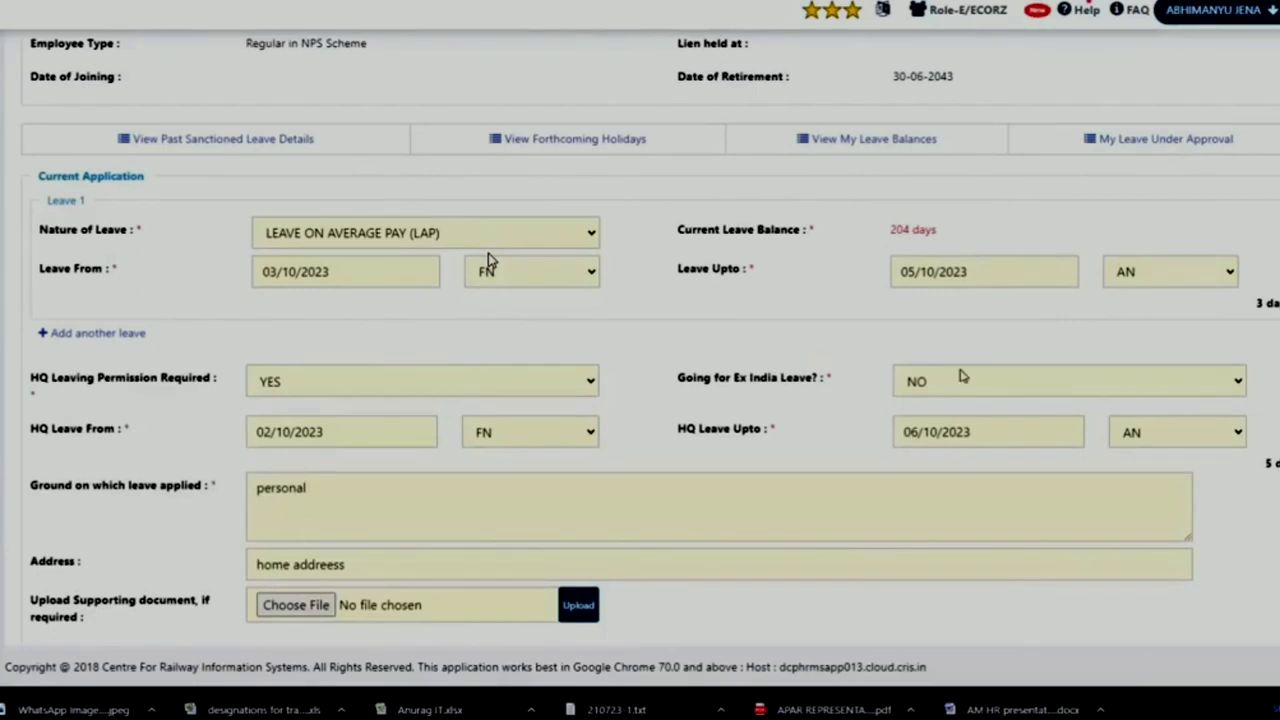
scroll(488, 258, down, 1)
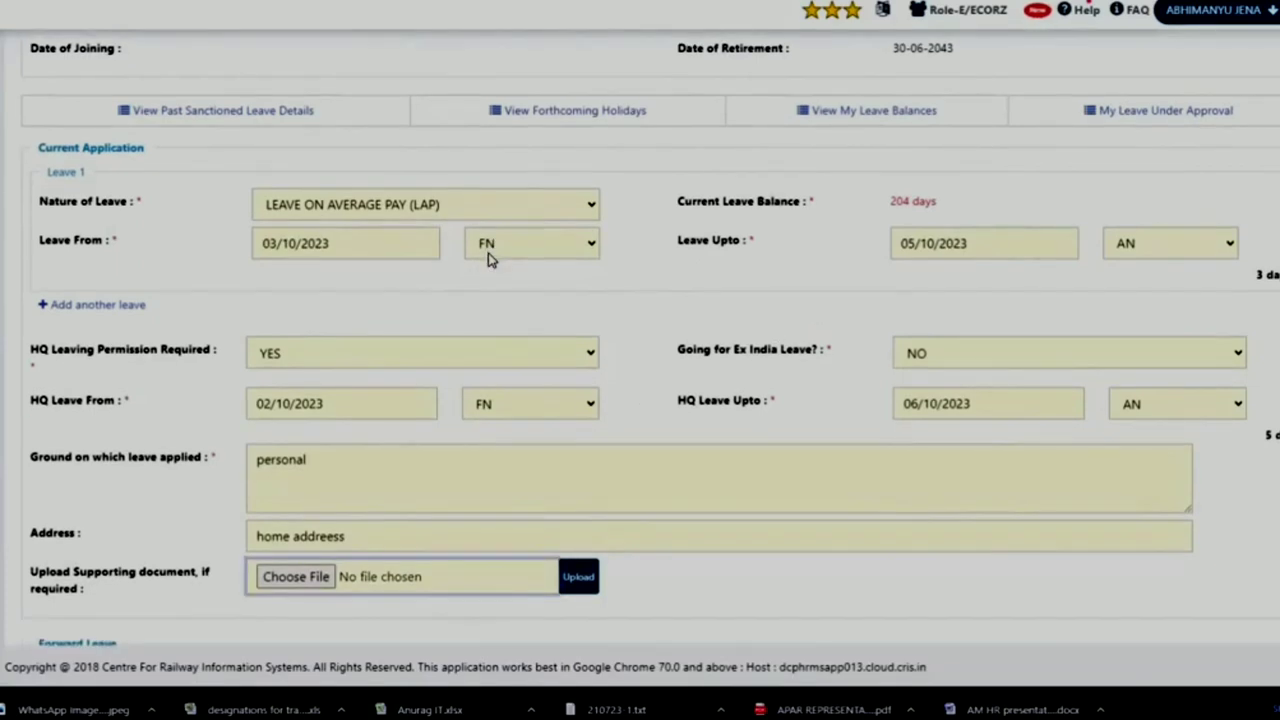
scroll(488, 258, down, 2)
scroll(765, 475, down, 1)
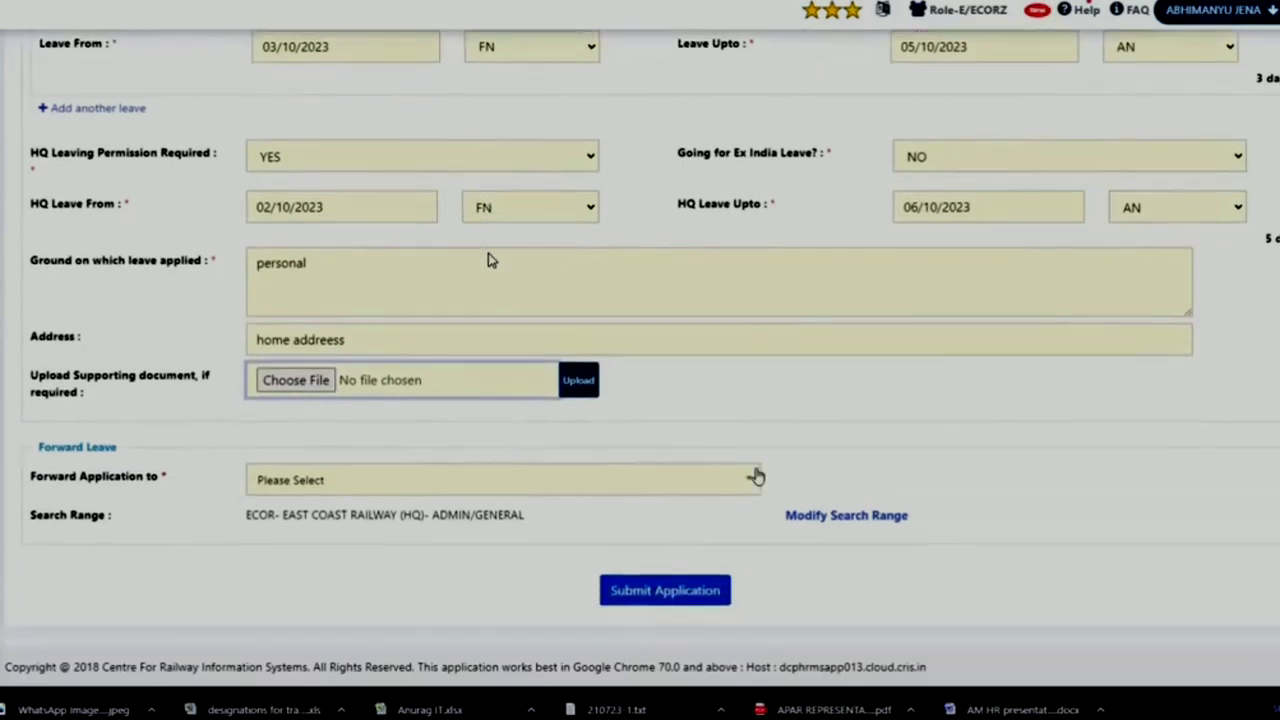
click(757, 477)
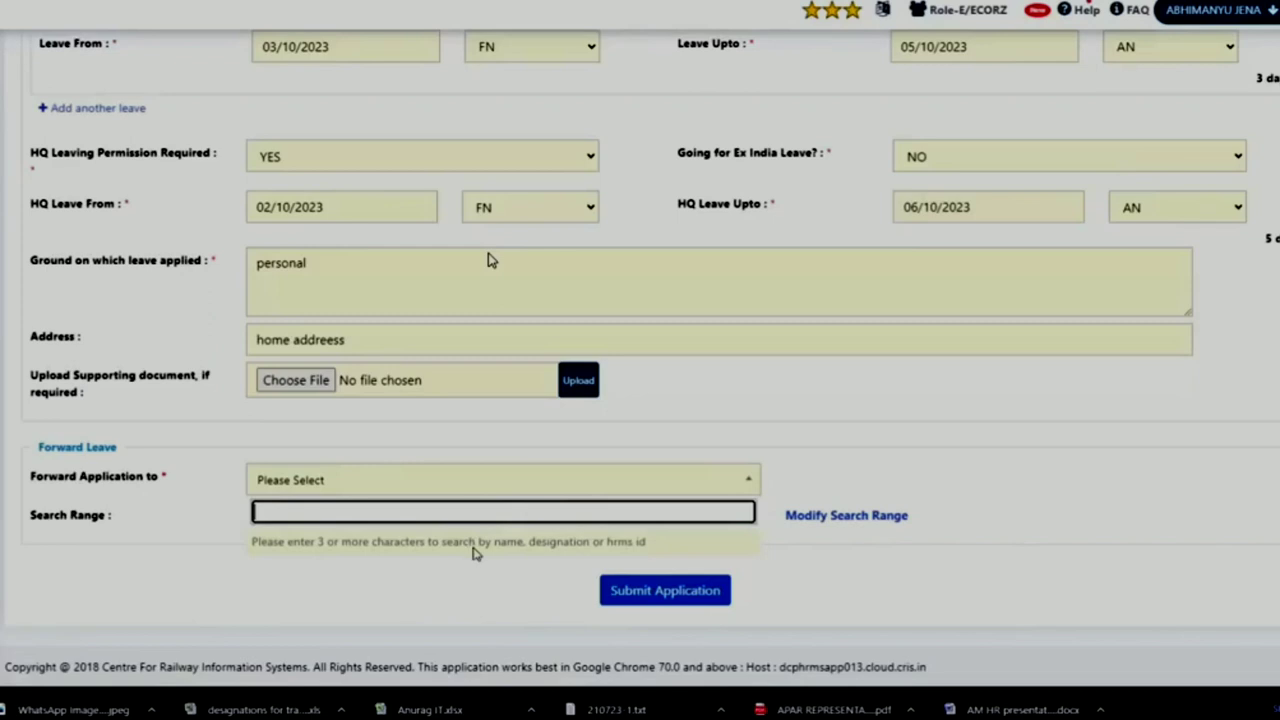
text(ra)
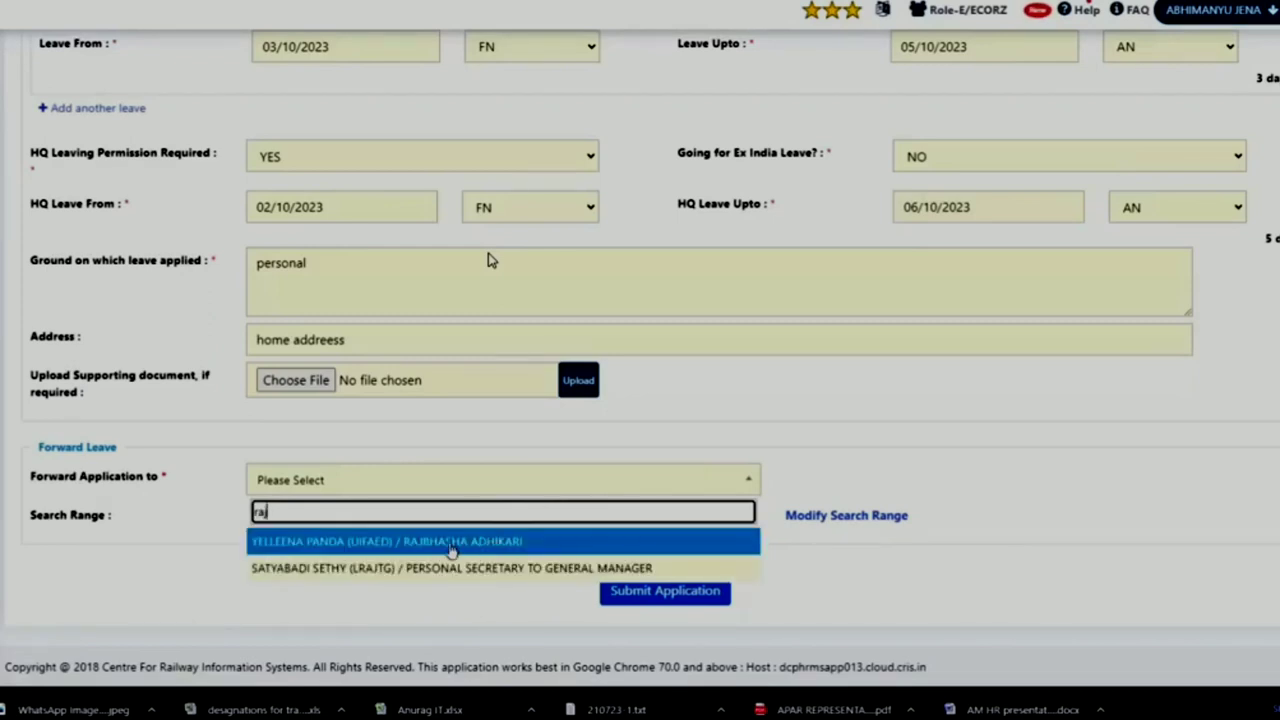
text(j)
click(362, 542)
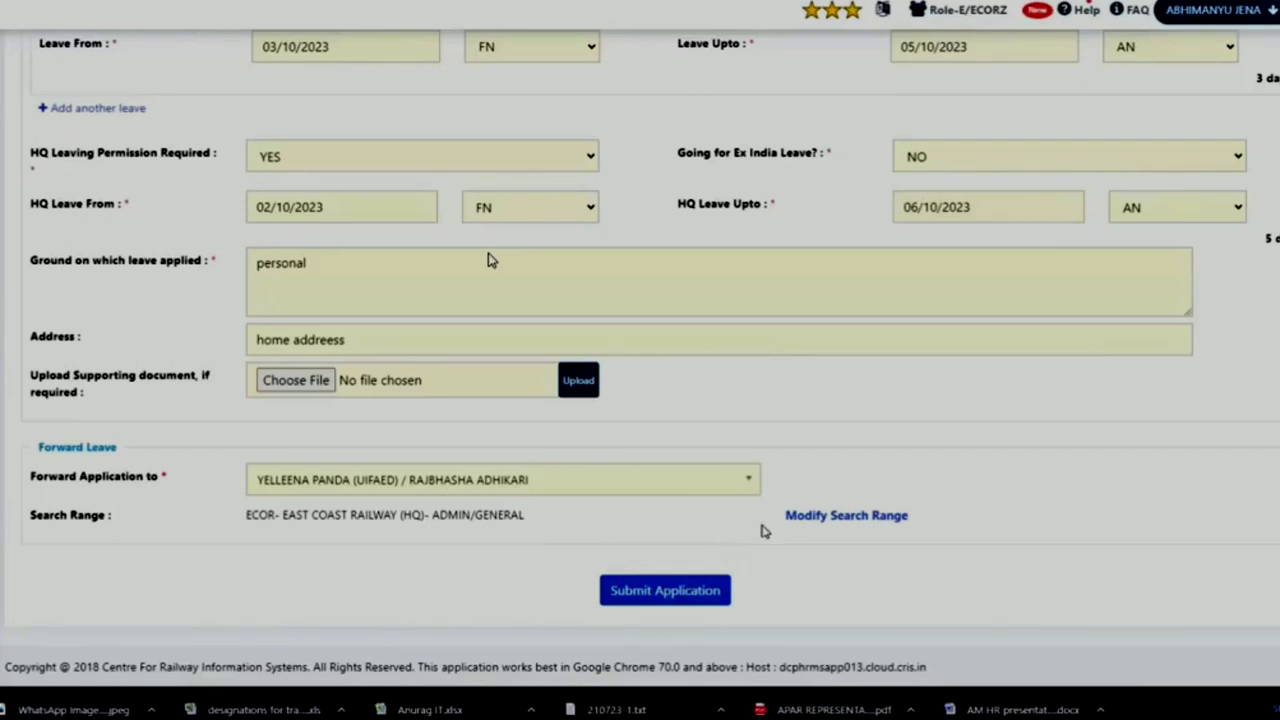
Step: Look at the zone, department and unit options for modifying the search range and at the forwarding authority search
click(806, 519)
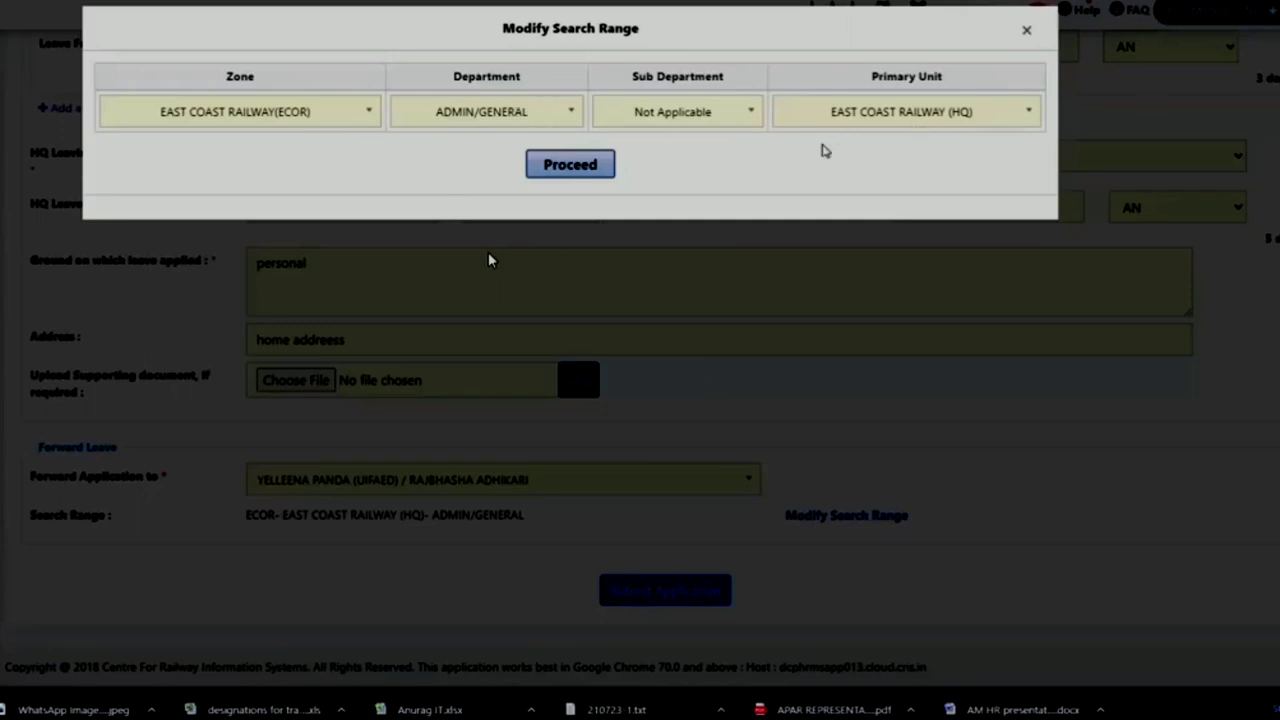
click(1029, 35)
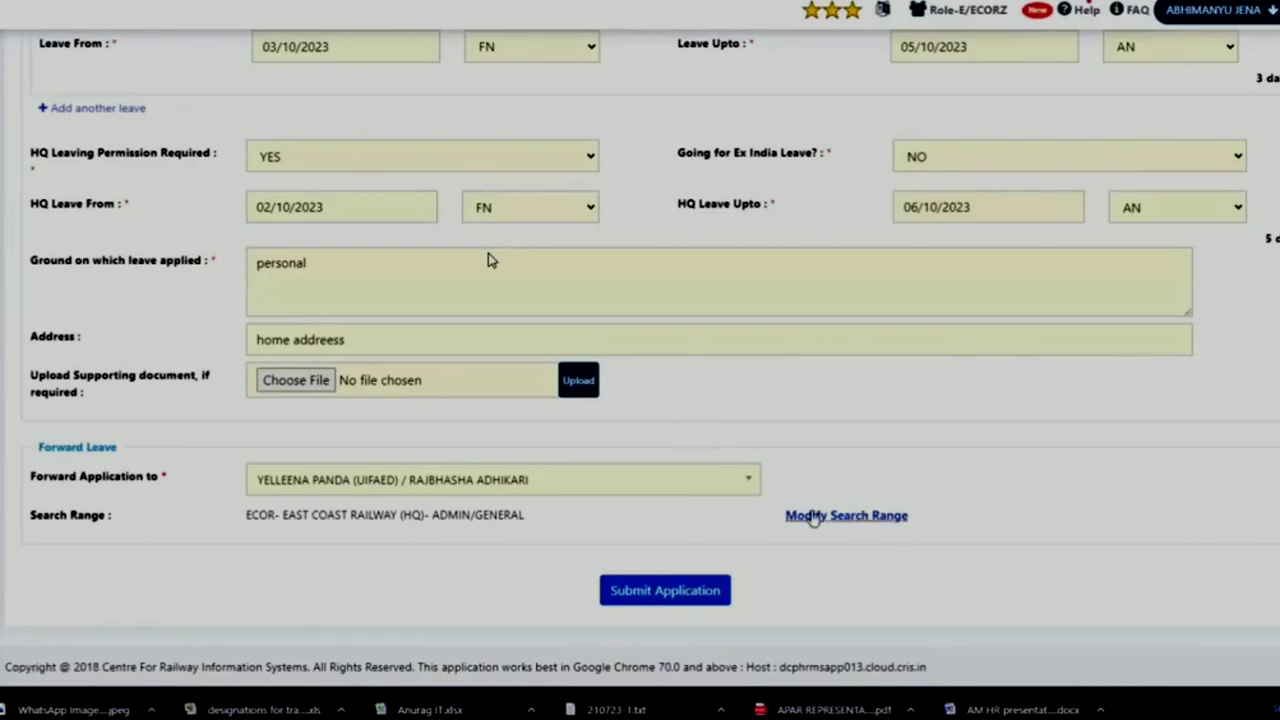
click(812, 516)
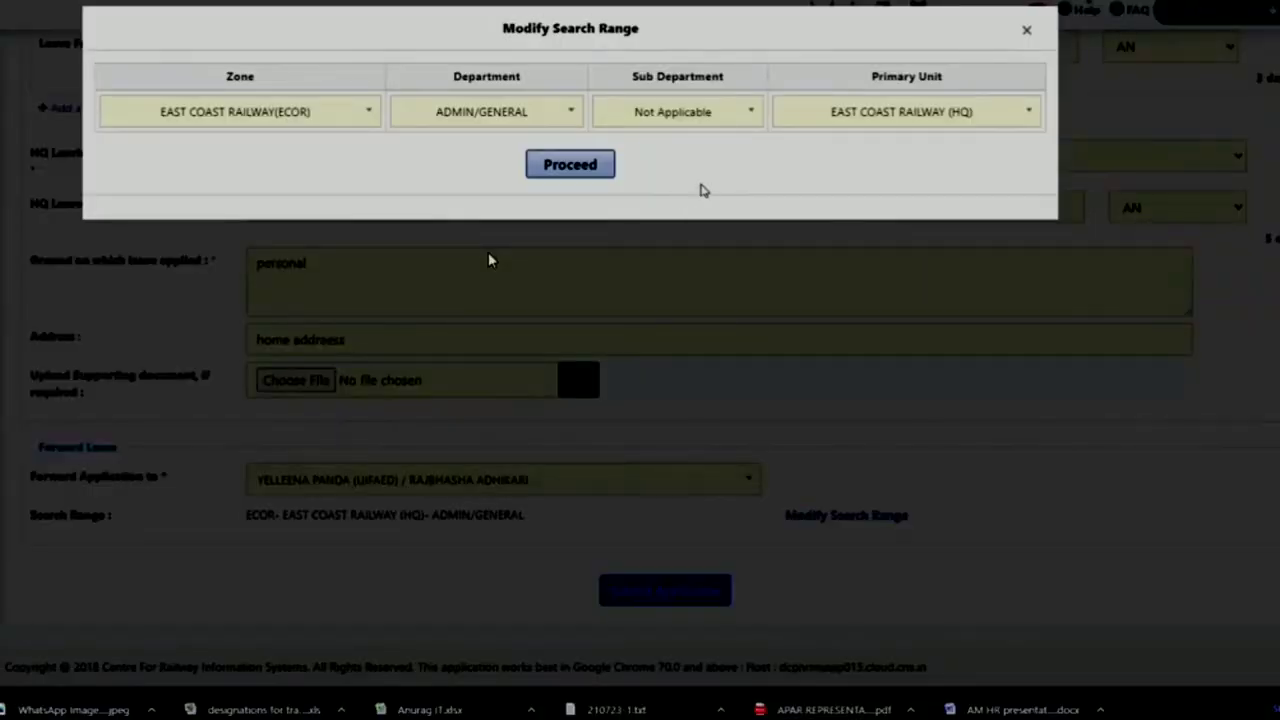
click(1026, 30)
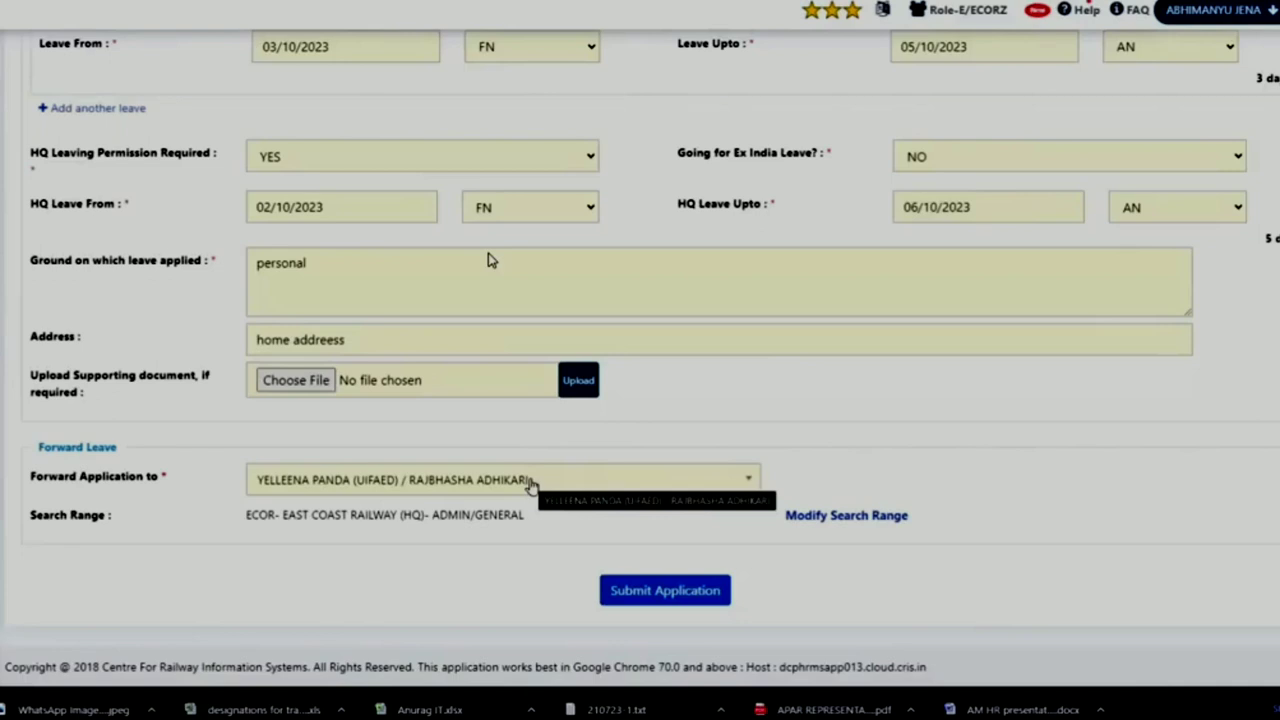
click(530, 482)
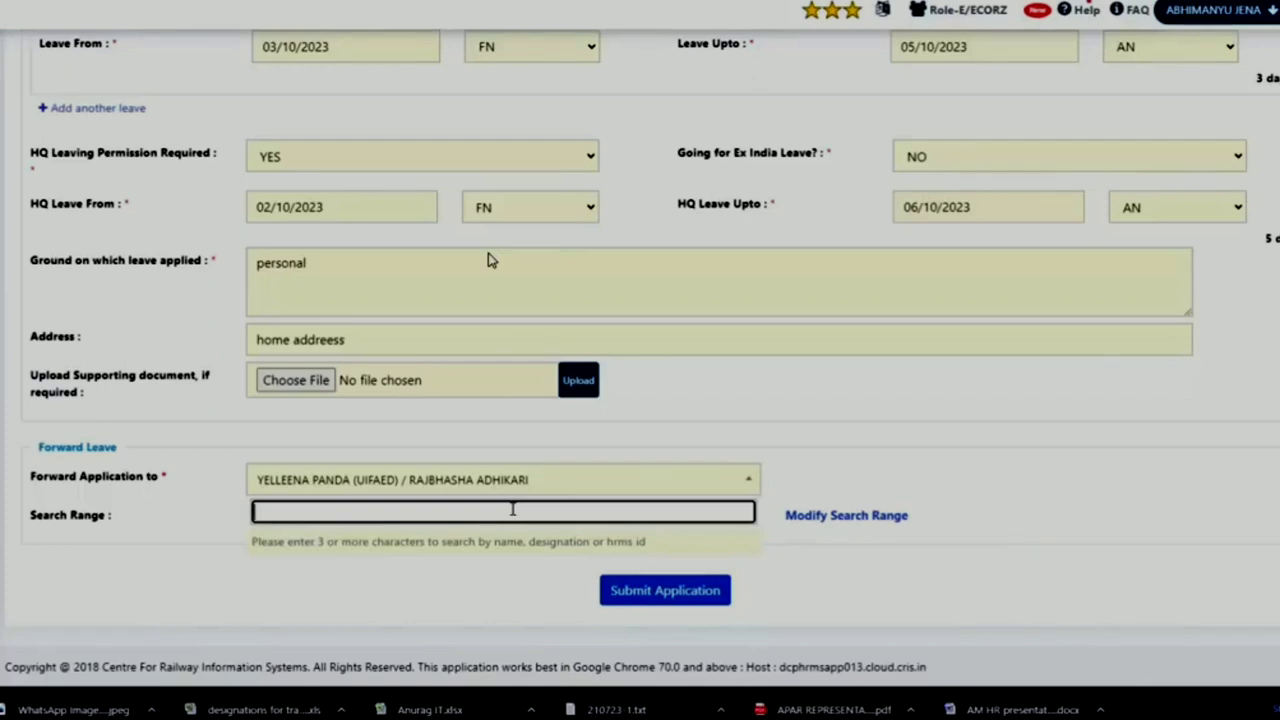
click(529, 480)
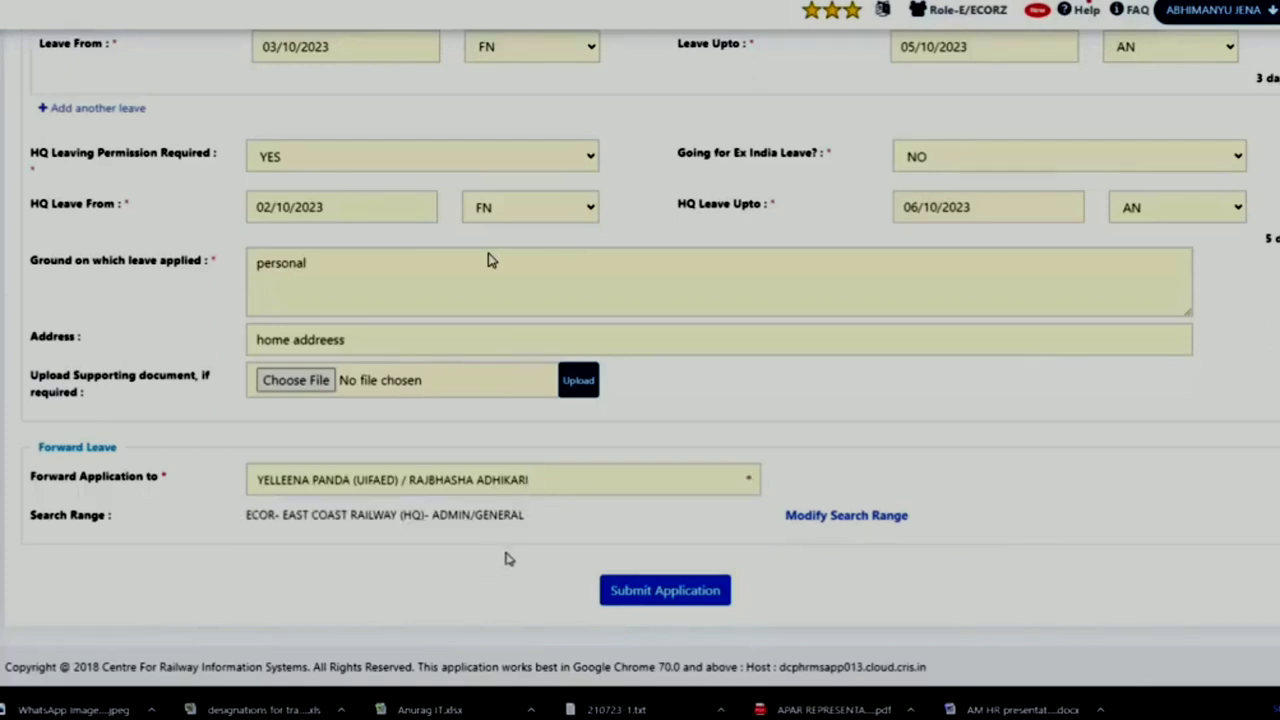
Step: Review the completed leave application, submit it and confirm the submission
scroll(800, 342, up, 5)
scroll(800, 342, down, 3)
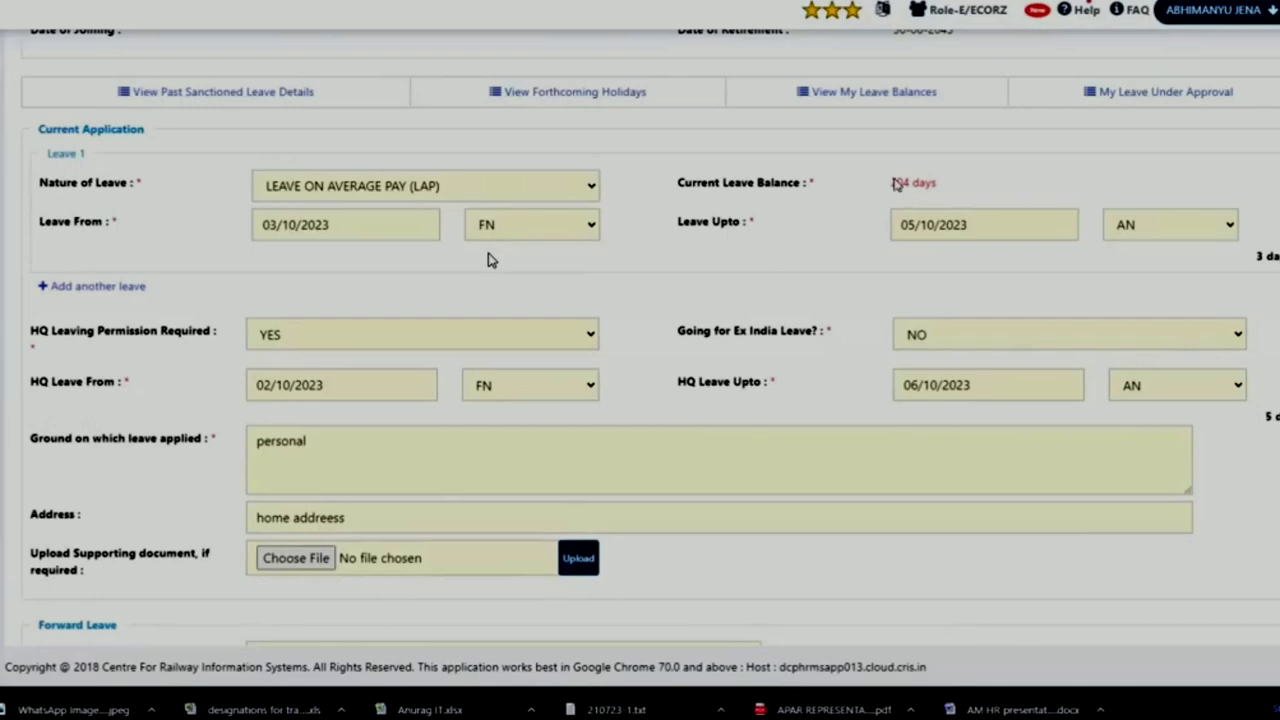
scroll(789, 357, up, 1)
scroll(789, 357, down, 3)
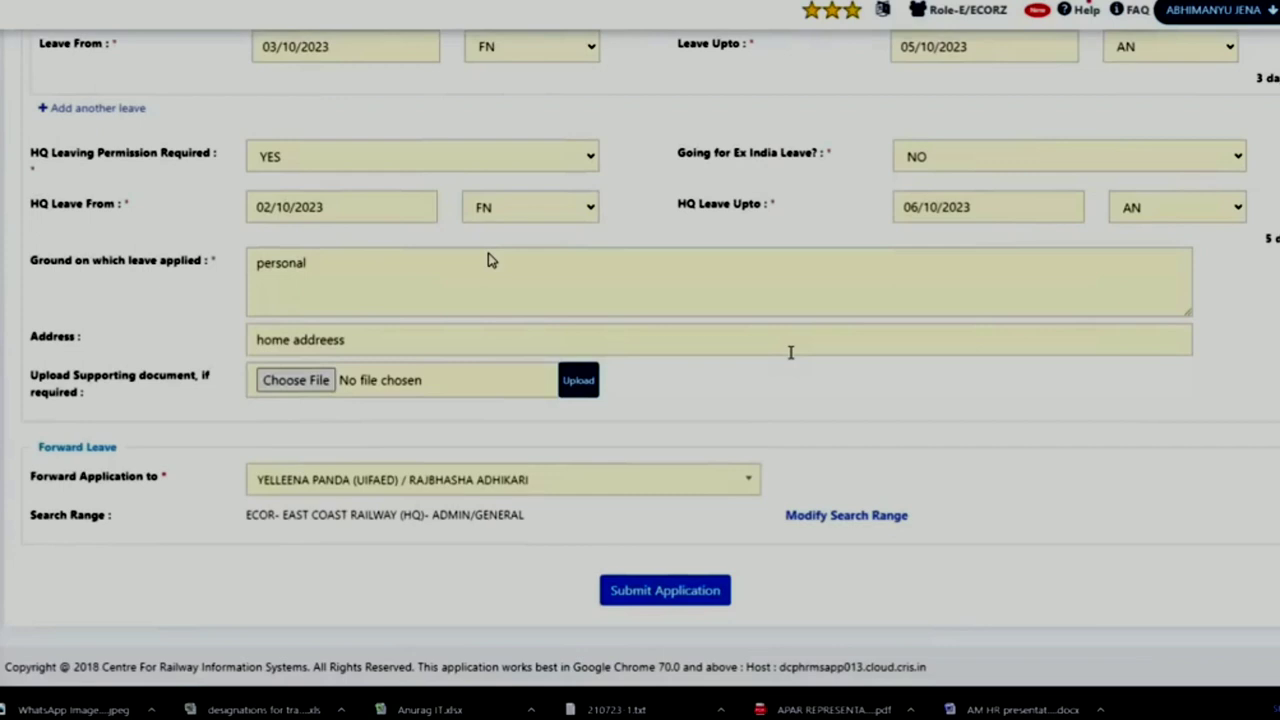
click(697, 590)
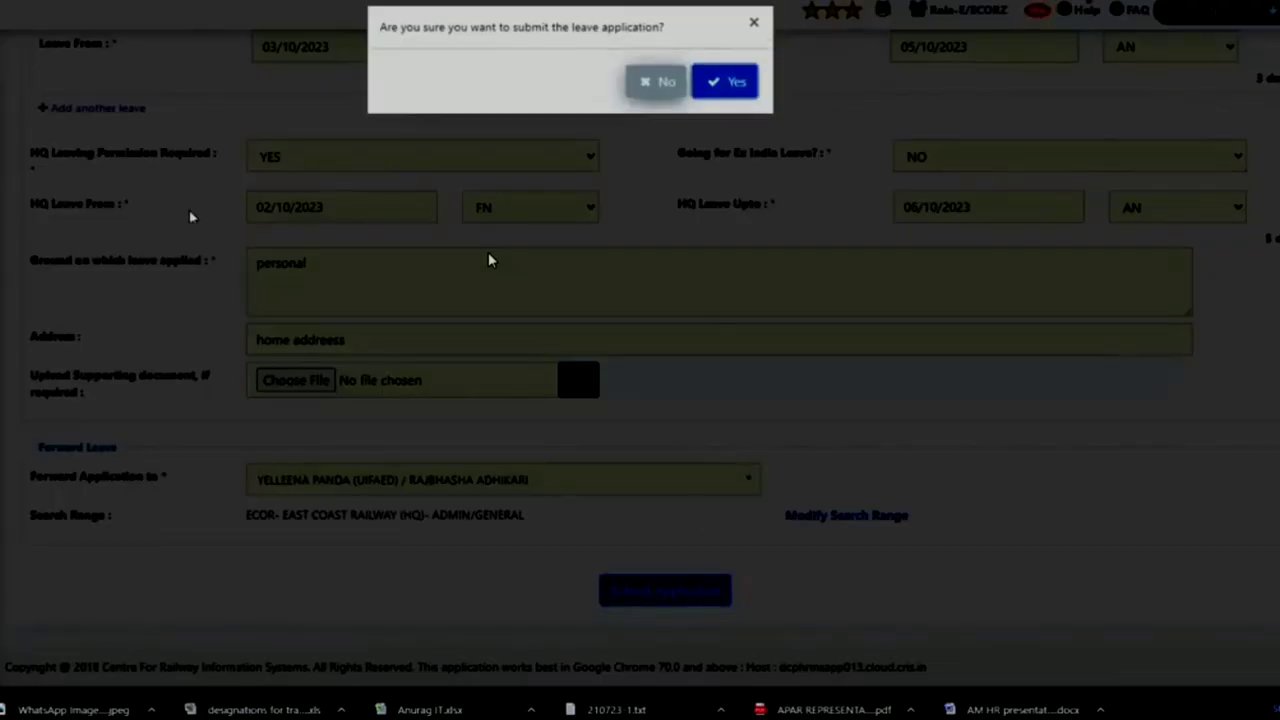
click(733, 87)
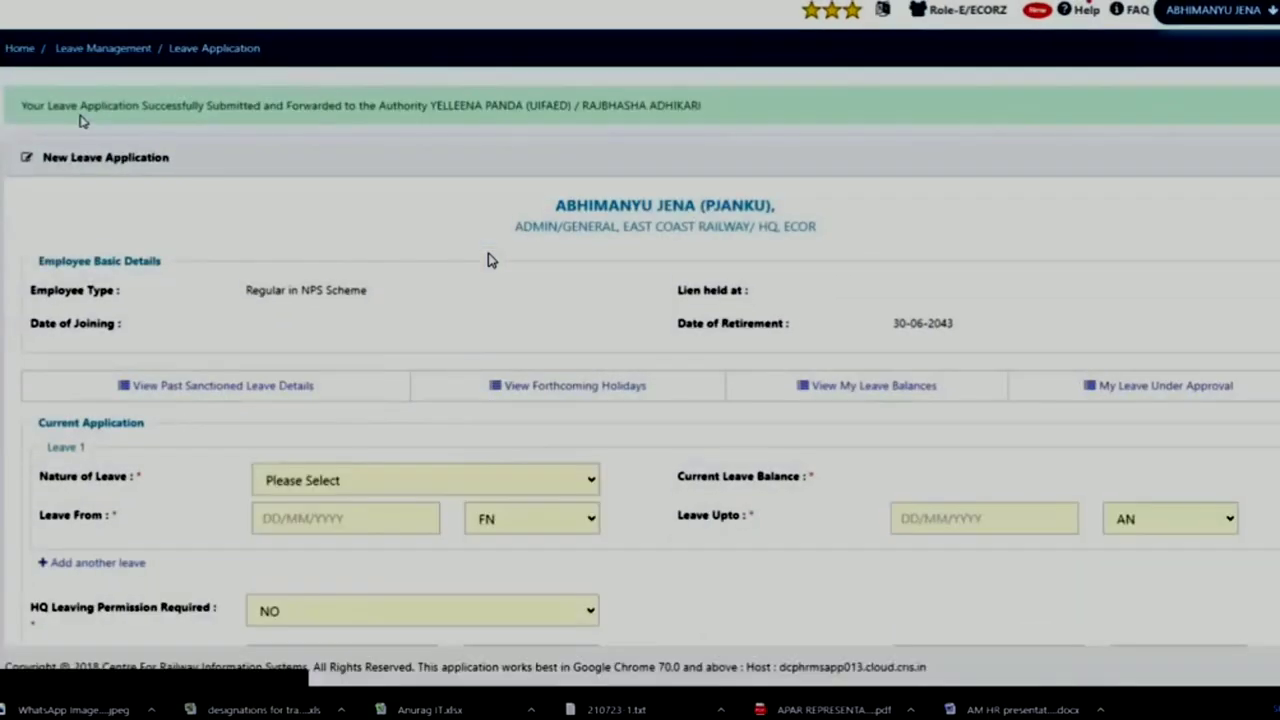
double_click(548, 106)
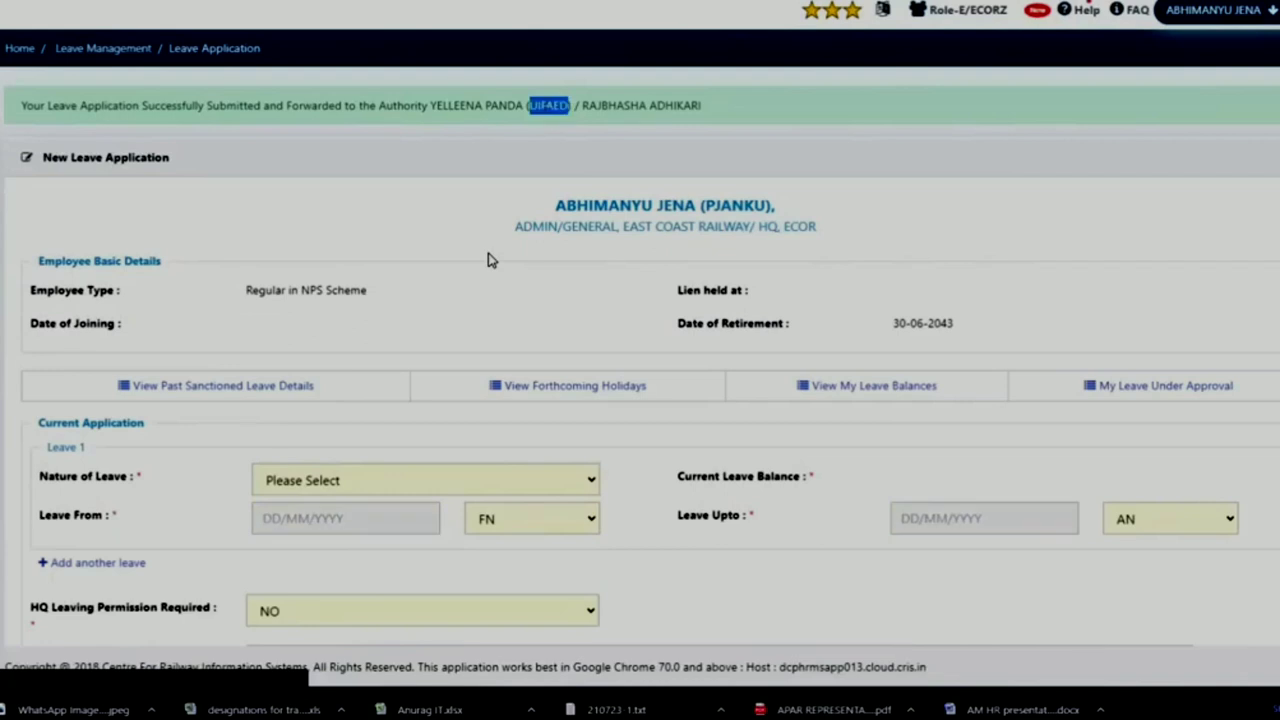